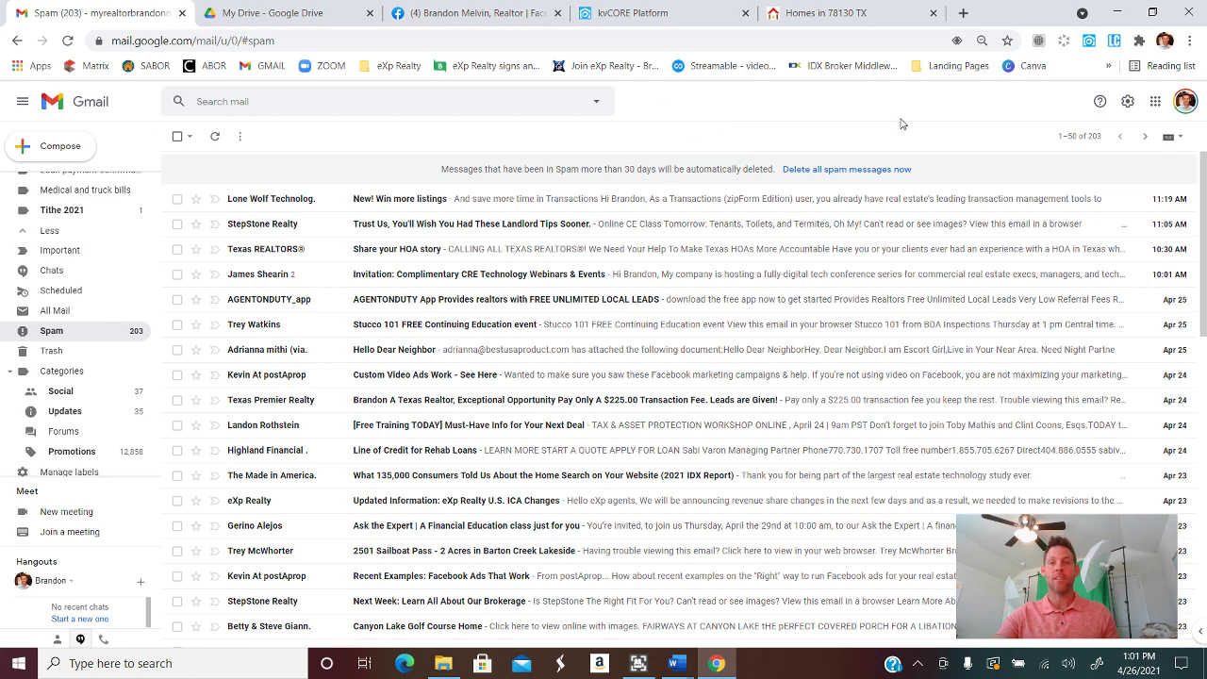
# Step: Create a new email signature named Example in Gmail's general settings
pyautogui.click(1127, 102)
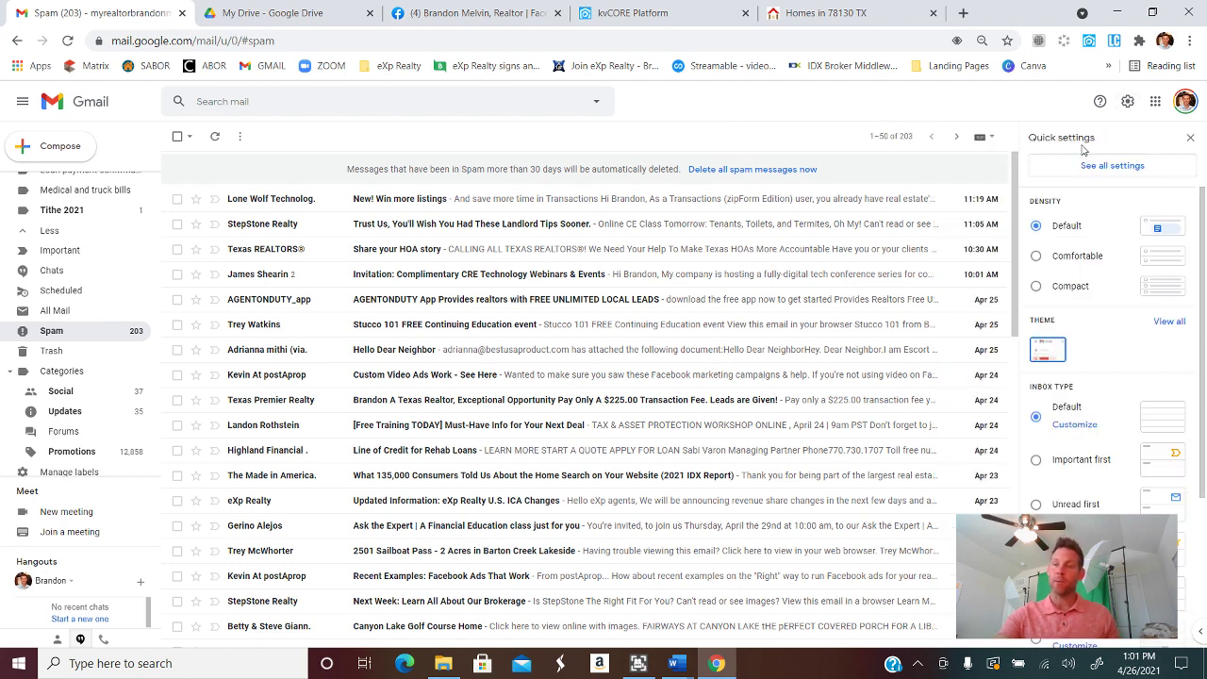
pyautogui.click(1108, 166)
pyautogui.scroll(-14, 411, 232)
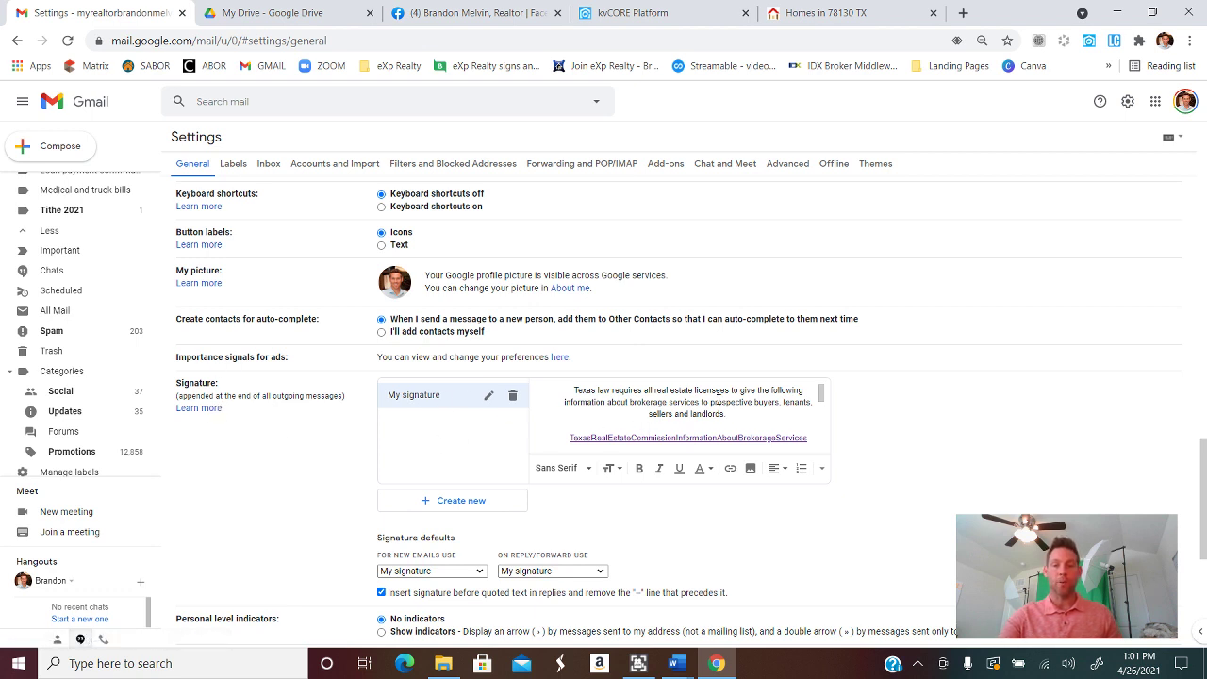
pyautogui.click(471, 502)
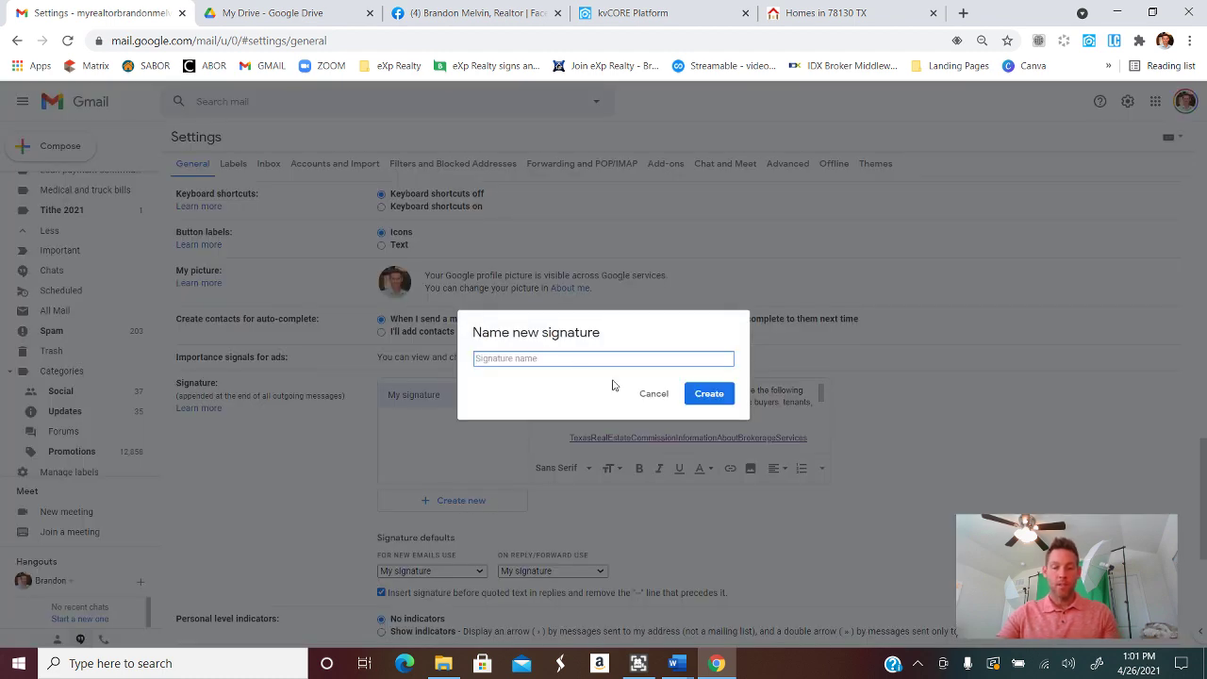
pyautogui.write('t')
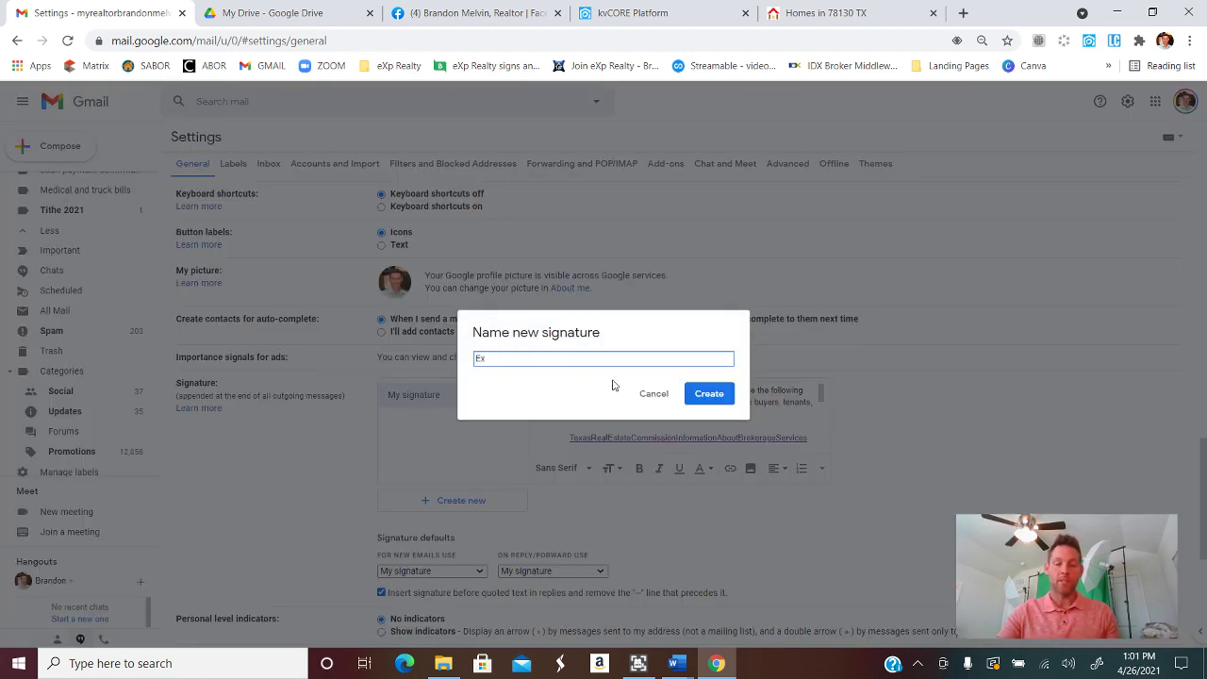
pyautogui.click(709, 396)
# Step: Copy the whole prepared signature text from the Word document and paste it into the Example signature in Gmail
pyautogui.click(674, 662)
pyautogui.click(434, 585)
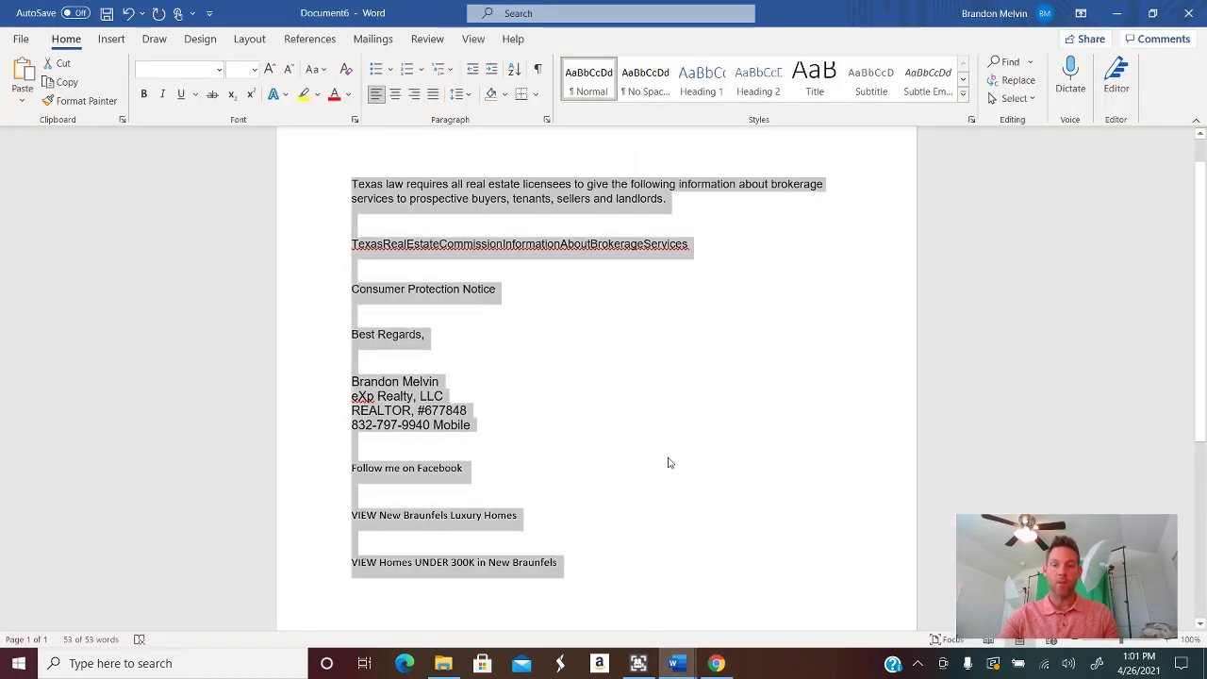
pyautogui.rightClick(520, 203)
pyautogui.click(563, 238)
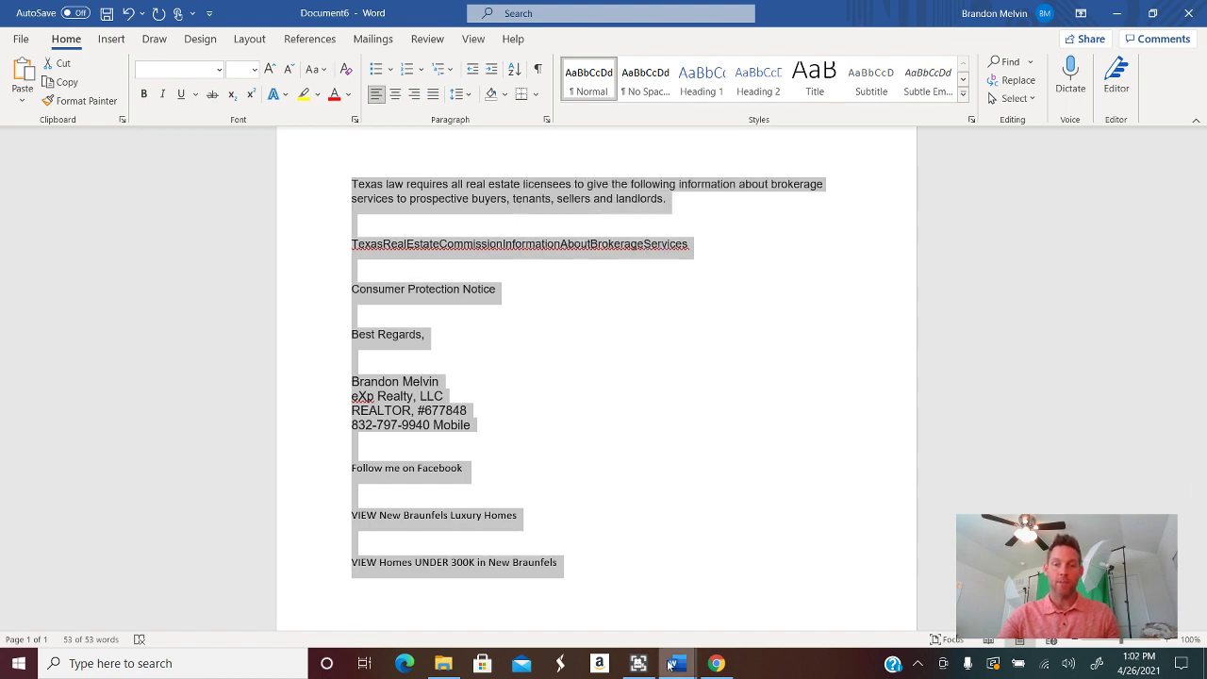
pyautogui.click(717, 663)
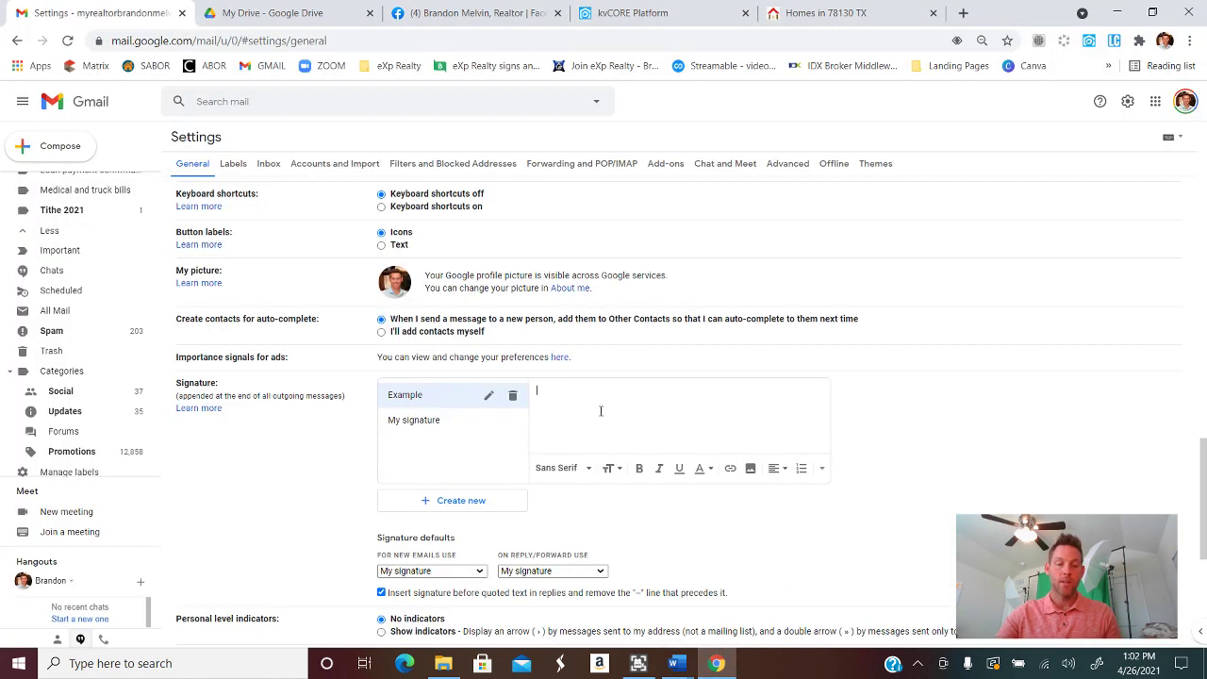
pyautogui.hotkey('ctrl', 'v')
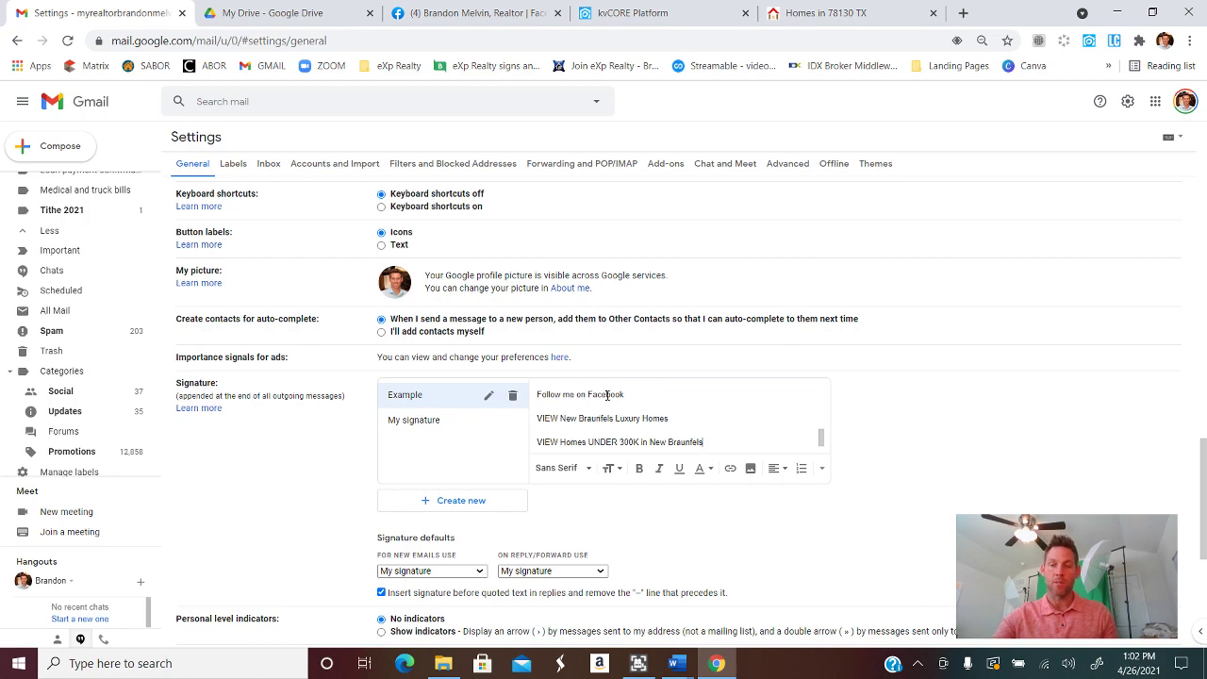
pyautogui.scroll(5, 606, 394)
pyautogui.scroll(-3, 874, 490)
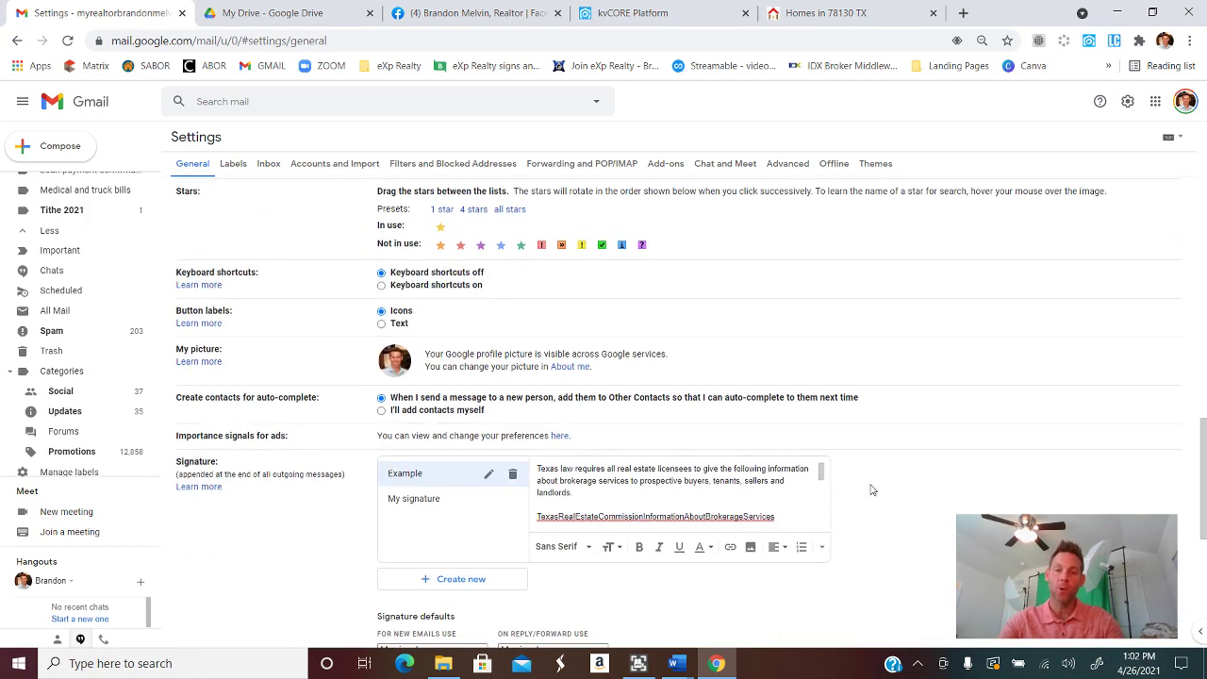
pyautogui.scroll(-1, 874, 489)
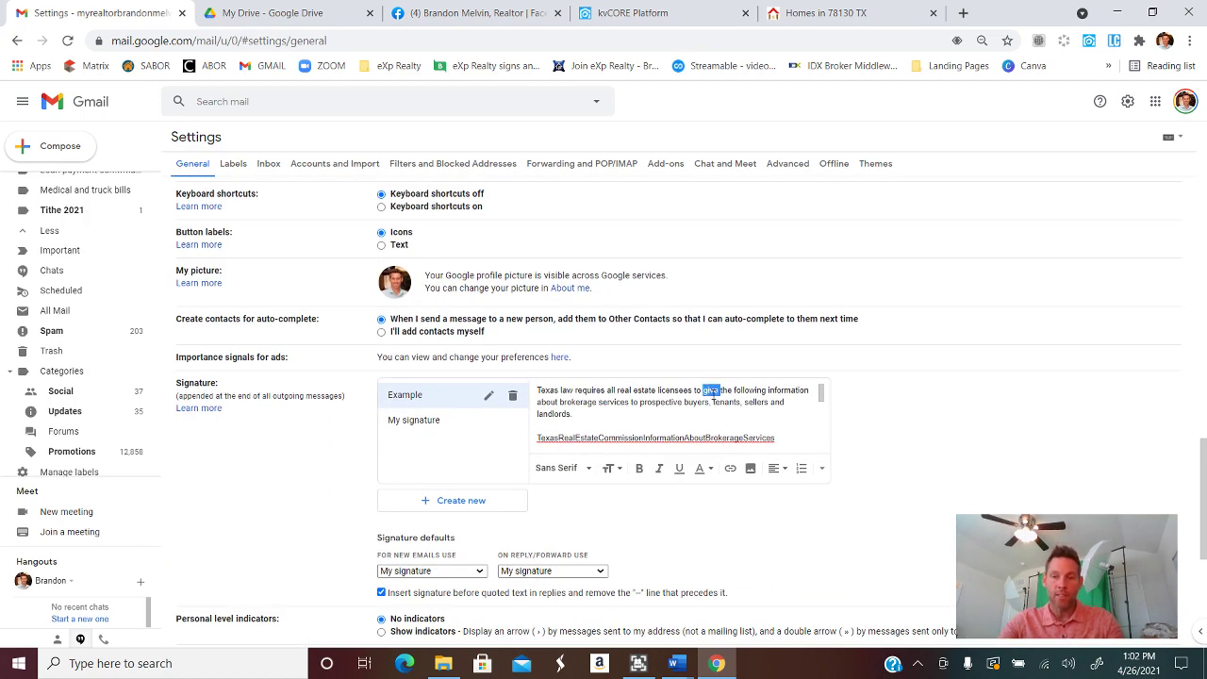
# Step: Center the "Texas law requires all real estate licensees" paragraph in the Example signature
pyautogui.tripleClick(713, 394)
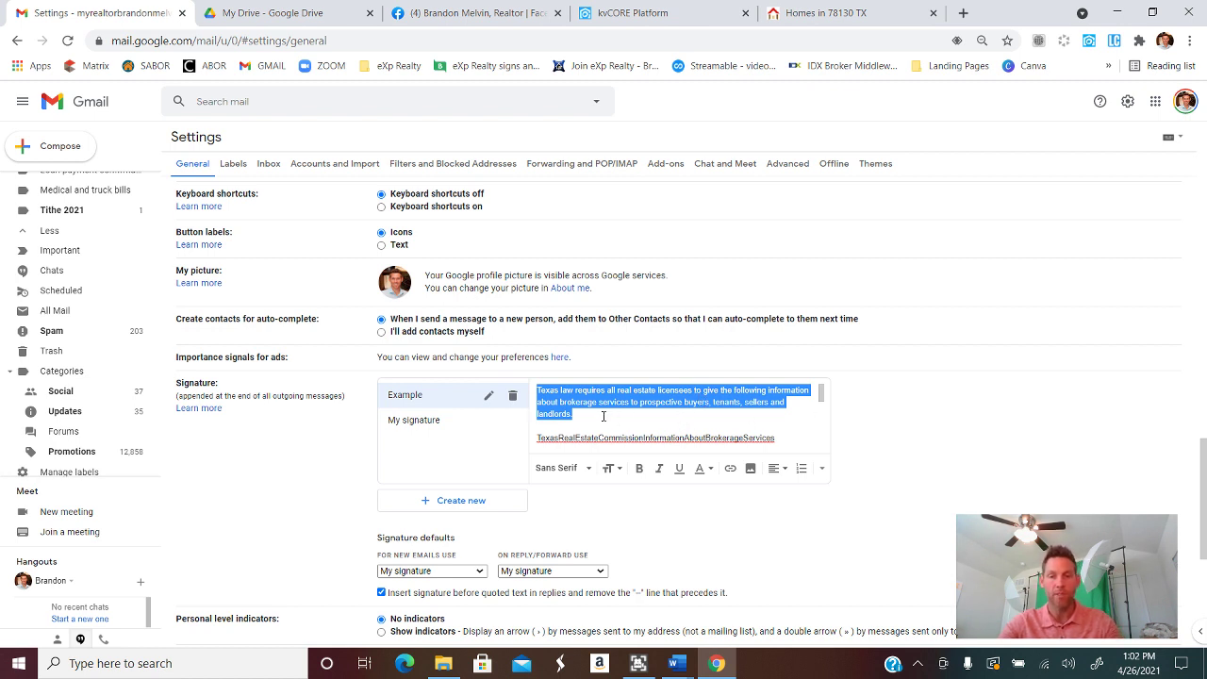
pyautogui.click(778, 468)
pyautogui.click(776, 433)
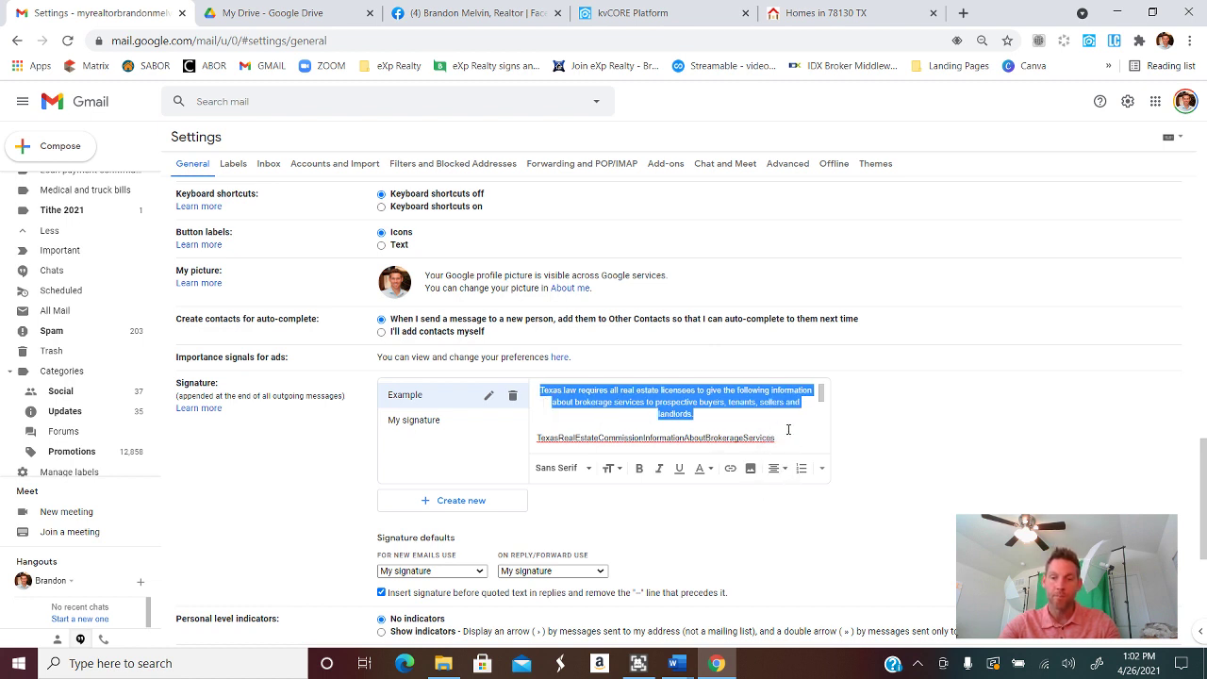
# Step: Cut the TexasRealEstateCommissionInformationAboutBrokerageServices line and start a web link in its place with that text as the display text
pyautogui.click(790, 429)
pyautogui.doubleClick(733, 437)
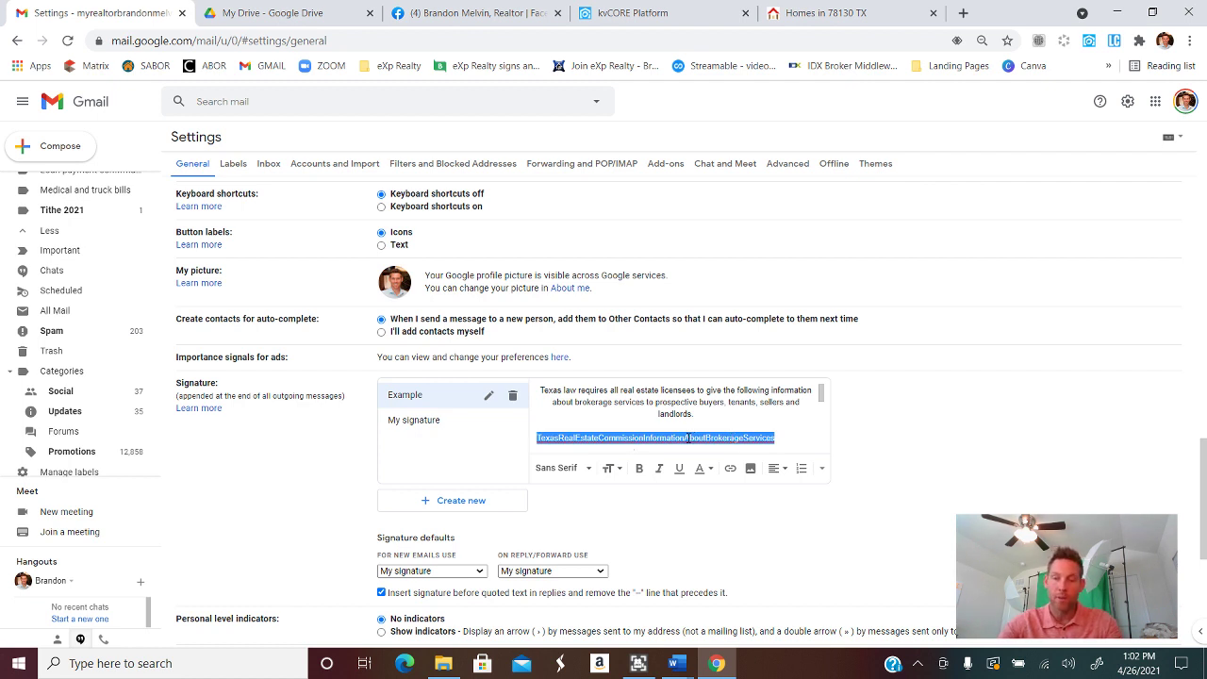
pyautogui.press('BackSpace')
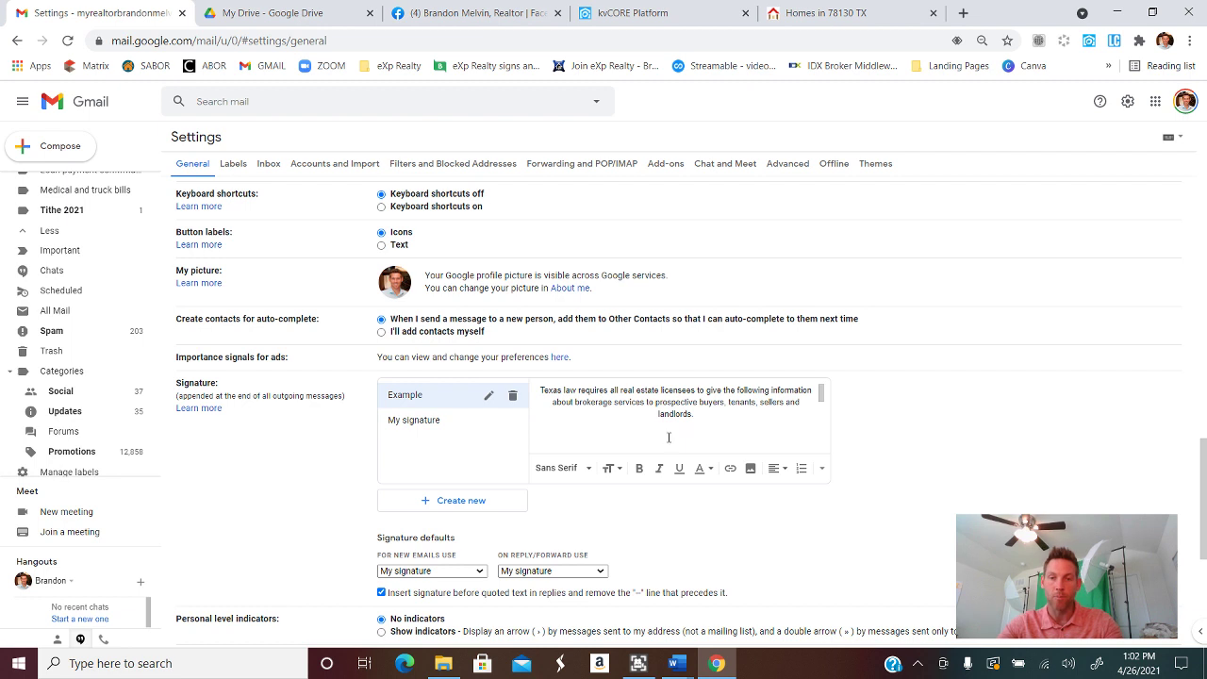
pyautogui.click(729, 469)
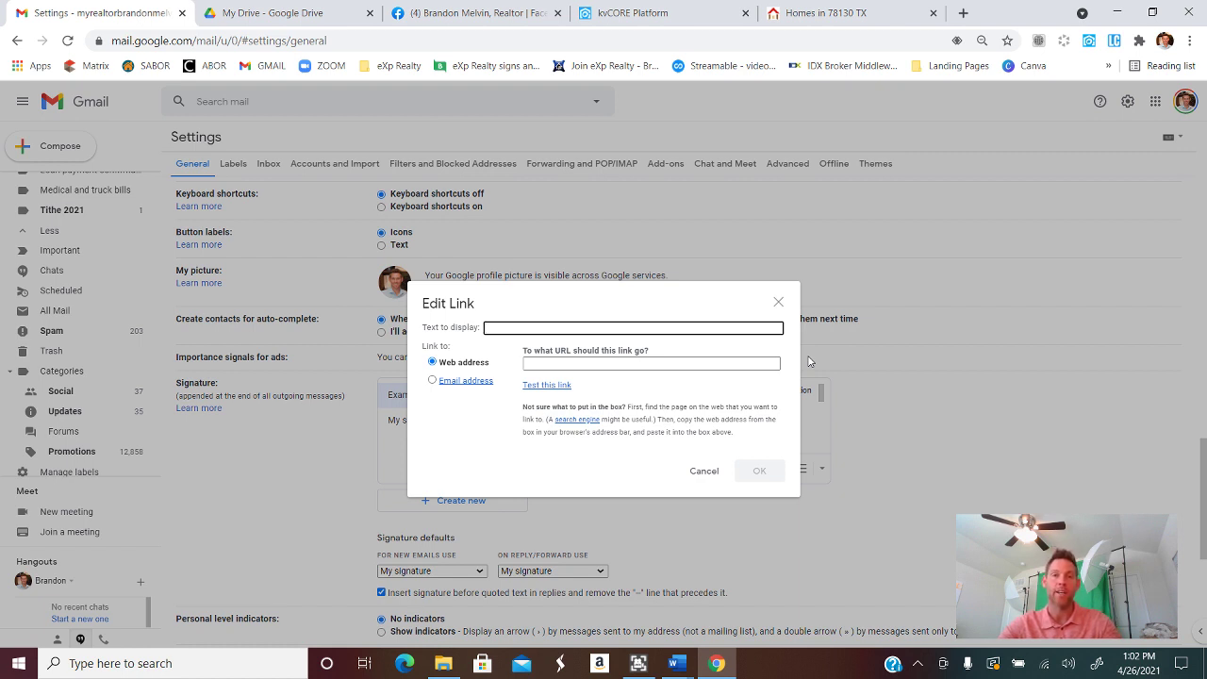
pyautogui.click(660, 363)
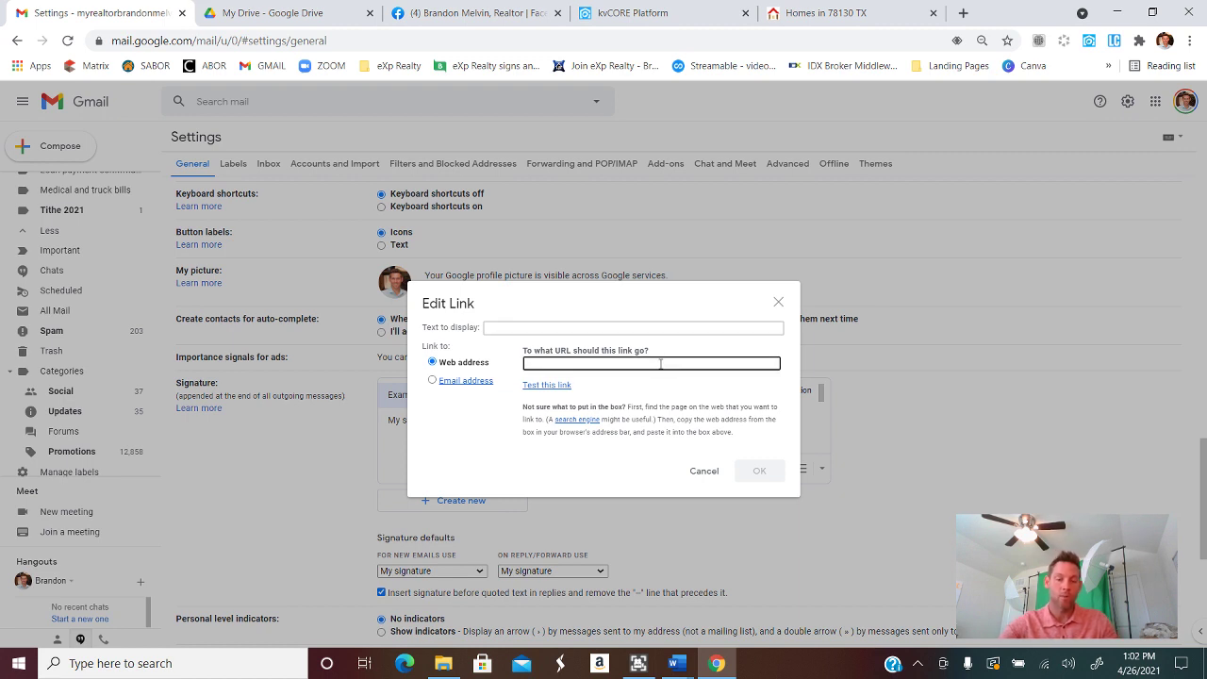
pyautogui.click(527, 328)
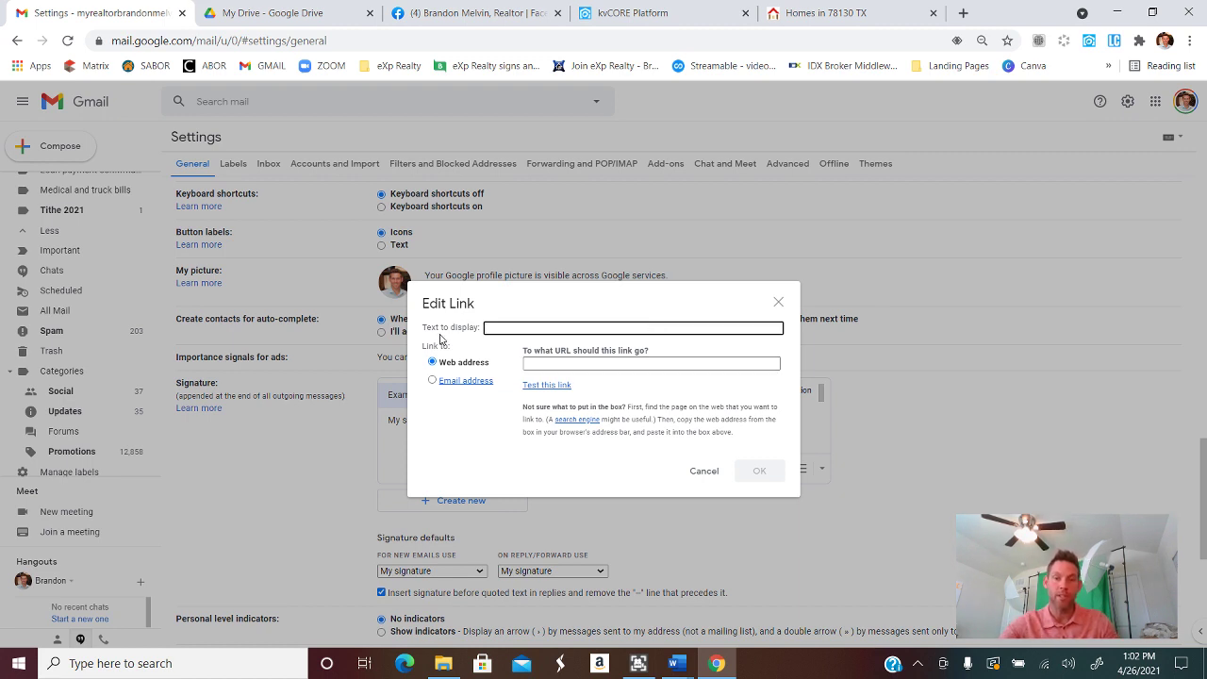
pyautogui.hotkey('ctrl', 'v')
pyautogui.click(614, 363)
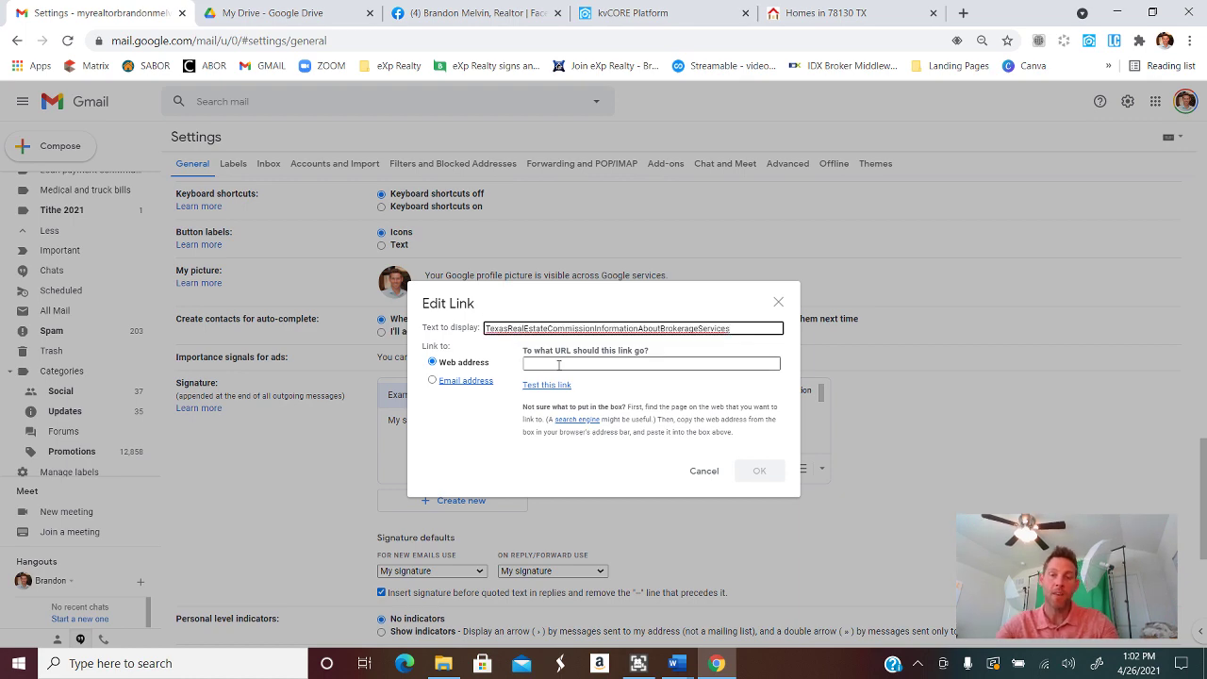
# Step: Switch to Google Drive and copy the sharing link of the IABS PDF, with access set to Anyone with the link
pyautogui.click(285, 13)
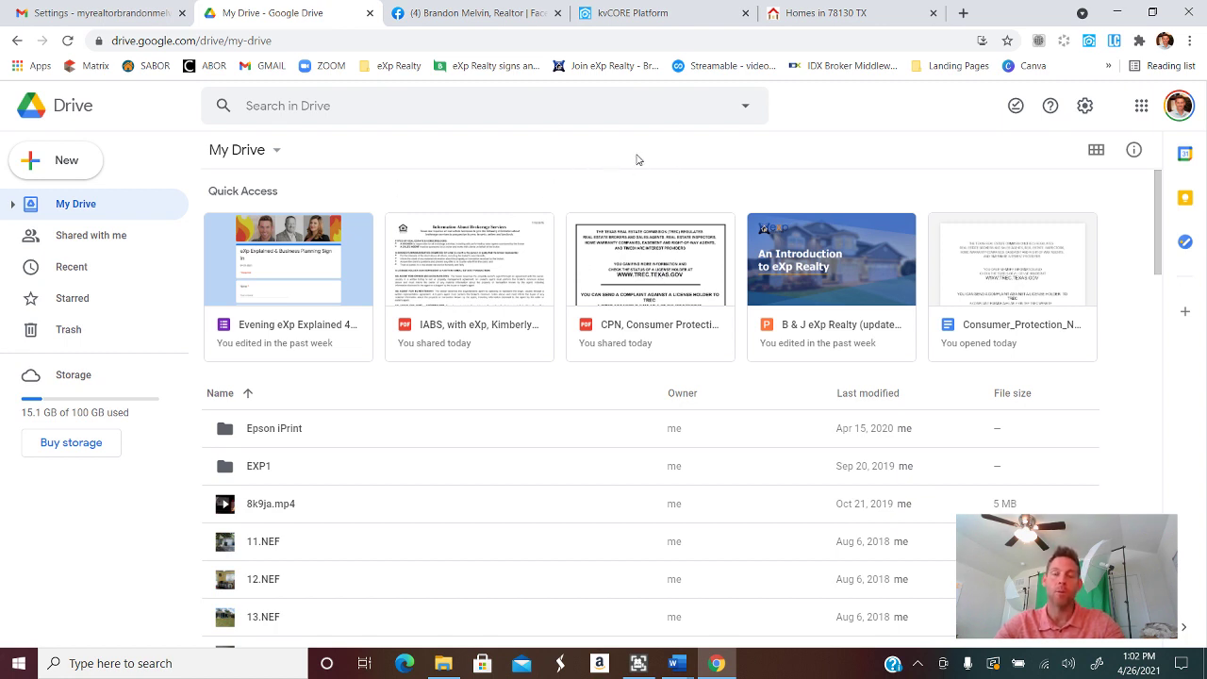
pyautogui.click(62, 162)
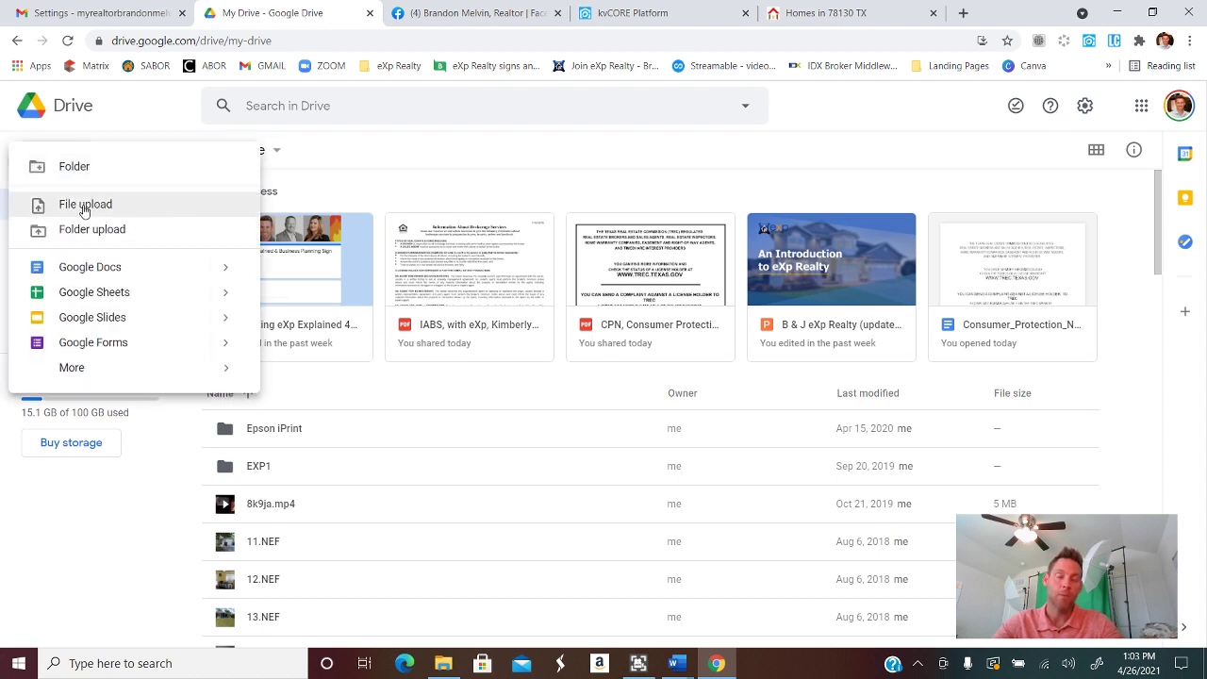
pyautogui.click(509, 176)
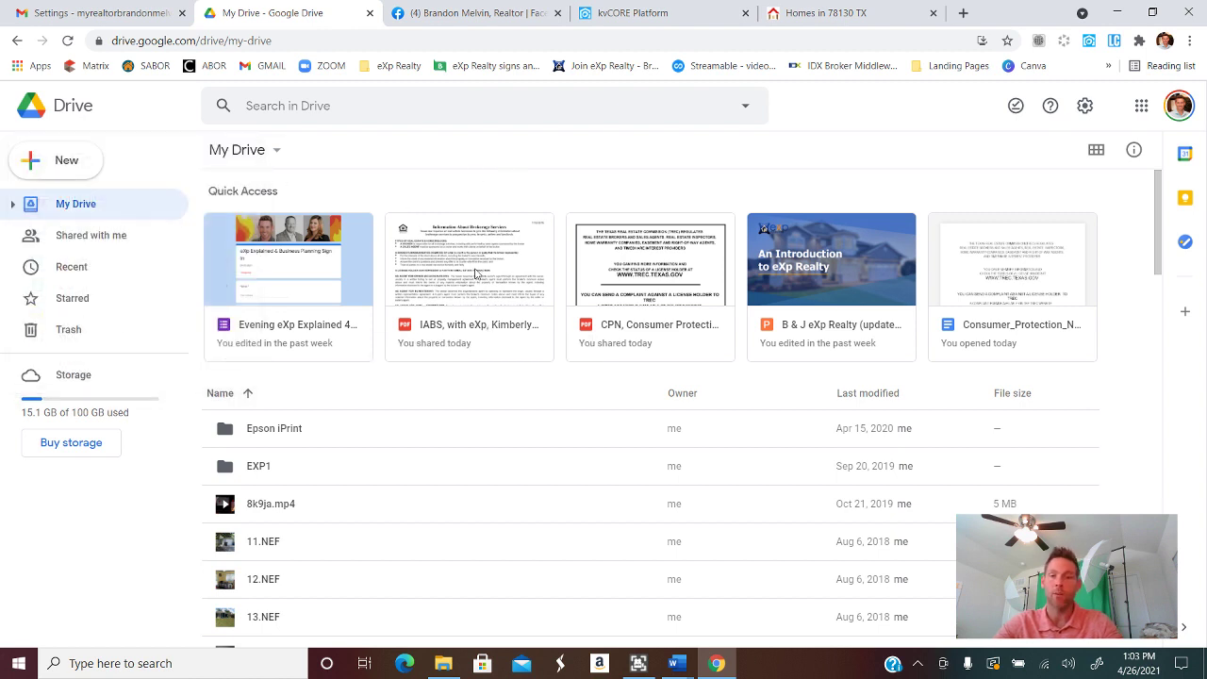
pyautogui.rightClick(446, 271)
pyautogui.moveTo(465, 257)
pyautogui.press('Escape')
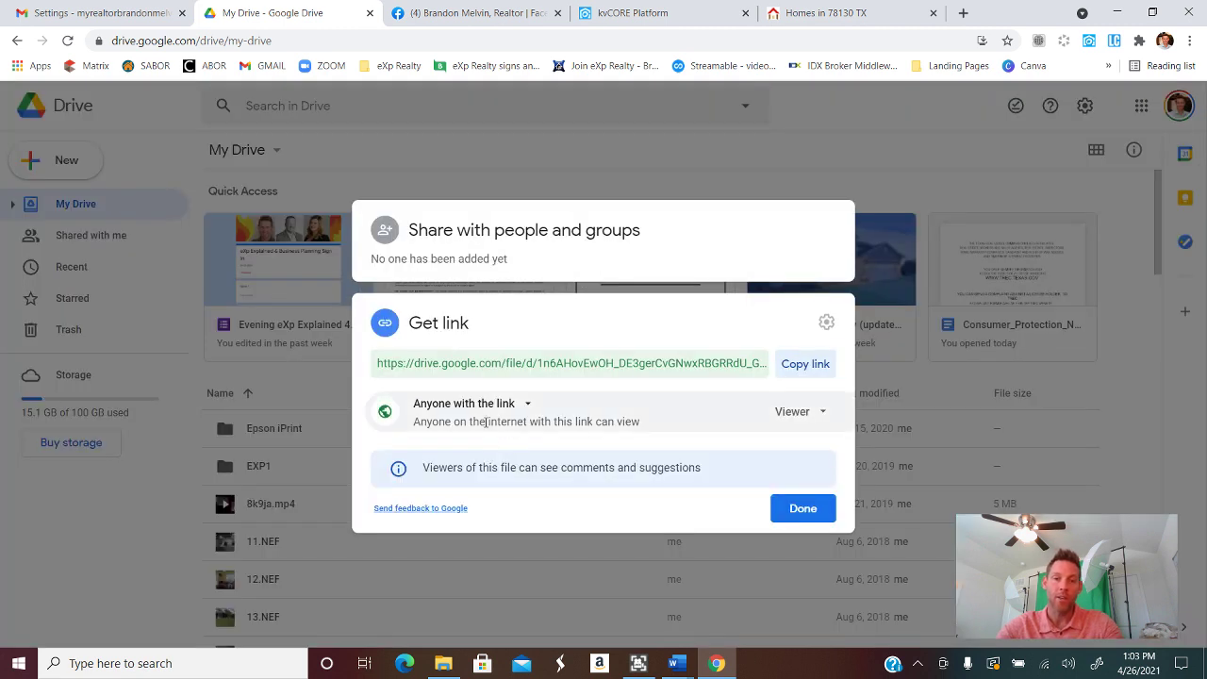
pyautogui.click(525, 405)
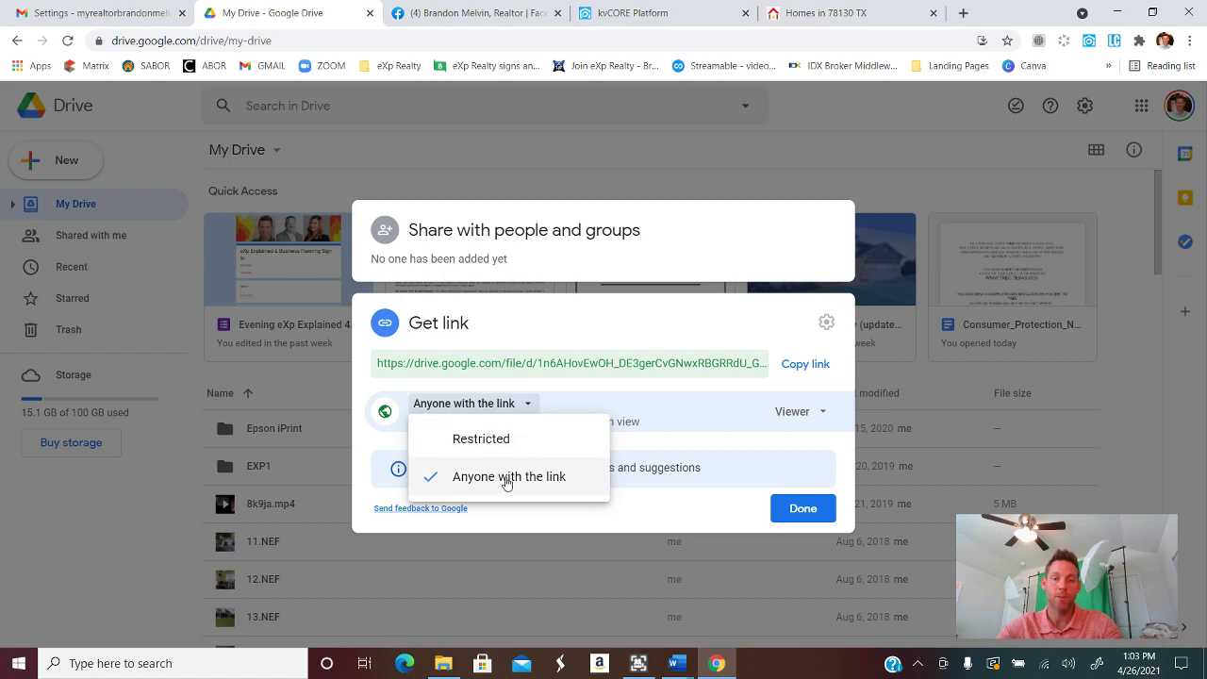
pyautogui.click(508, 478)
pyautogui.click(804, 363)
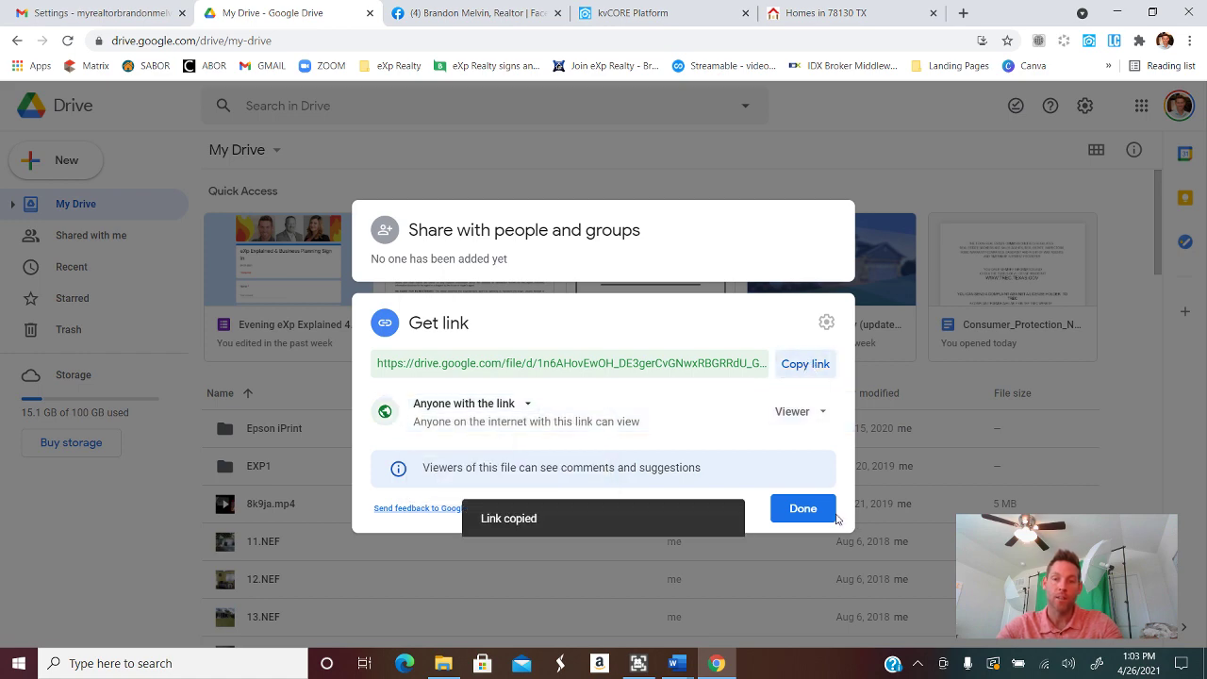
pyautogui.click(804, 509)
# Step: Back in Gmail, paste the copied Drive address as the link's URL, test that it opens the IABS PDF, and confirm the link
pyautogui.click(126, 15)
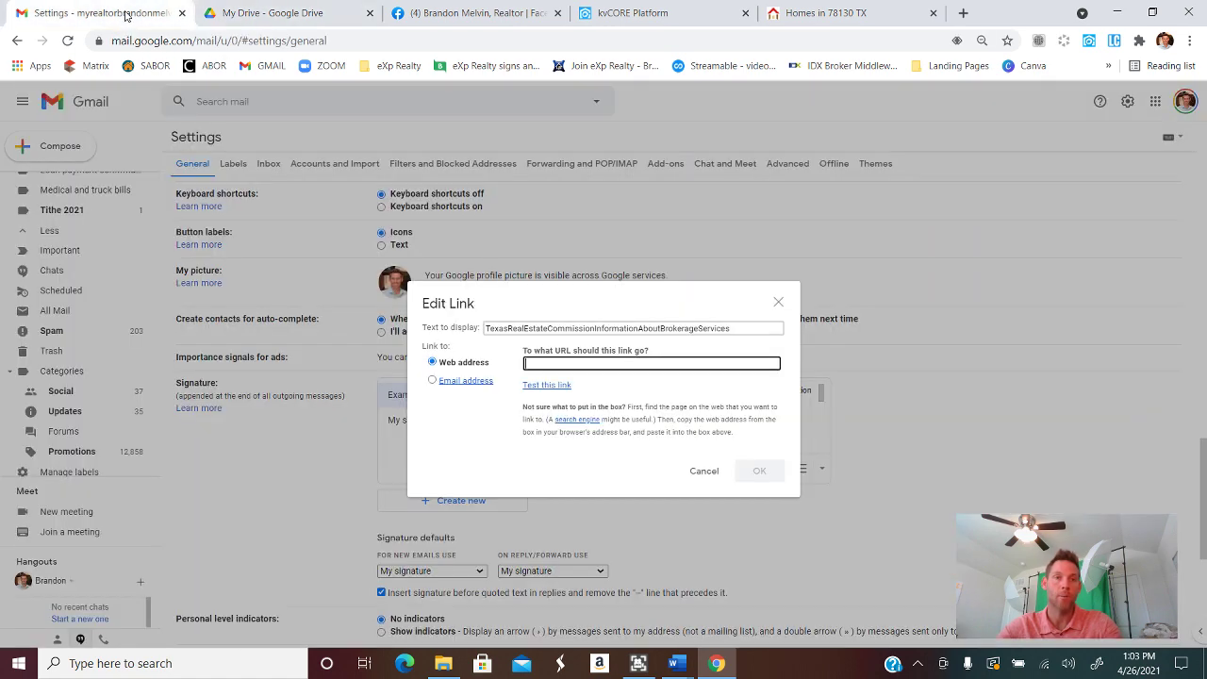
pyautogui.hotkey('ctrl', 'v')
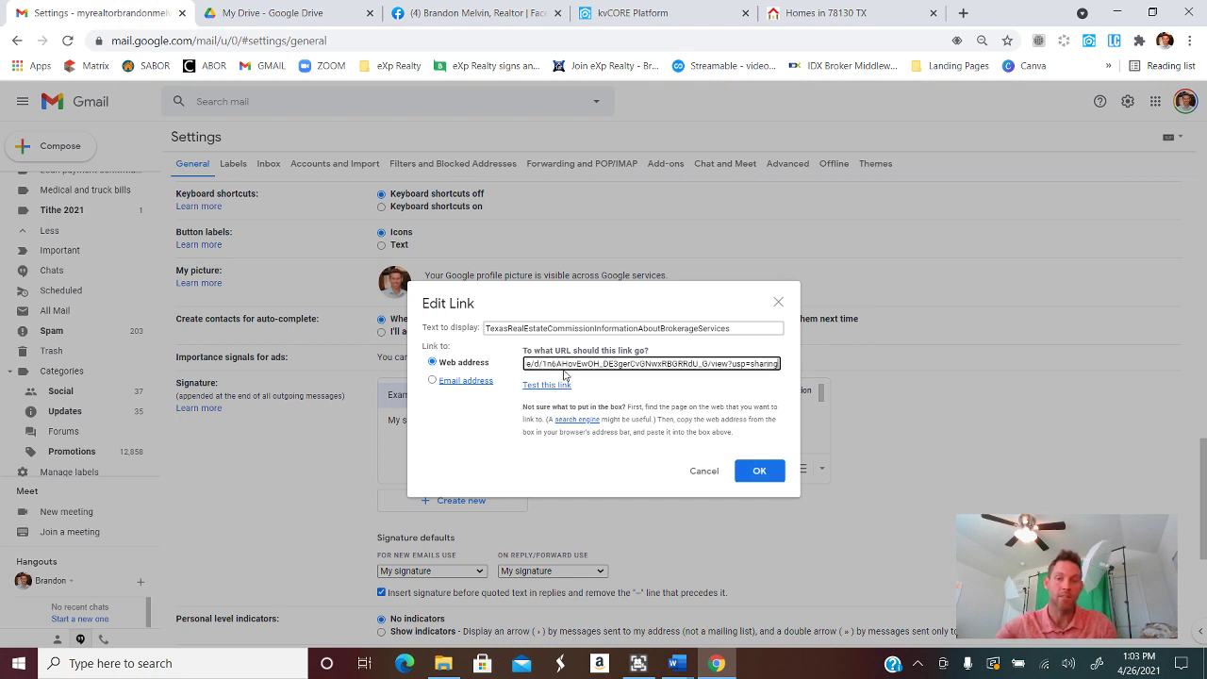
pyautogui.click(545, 385)
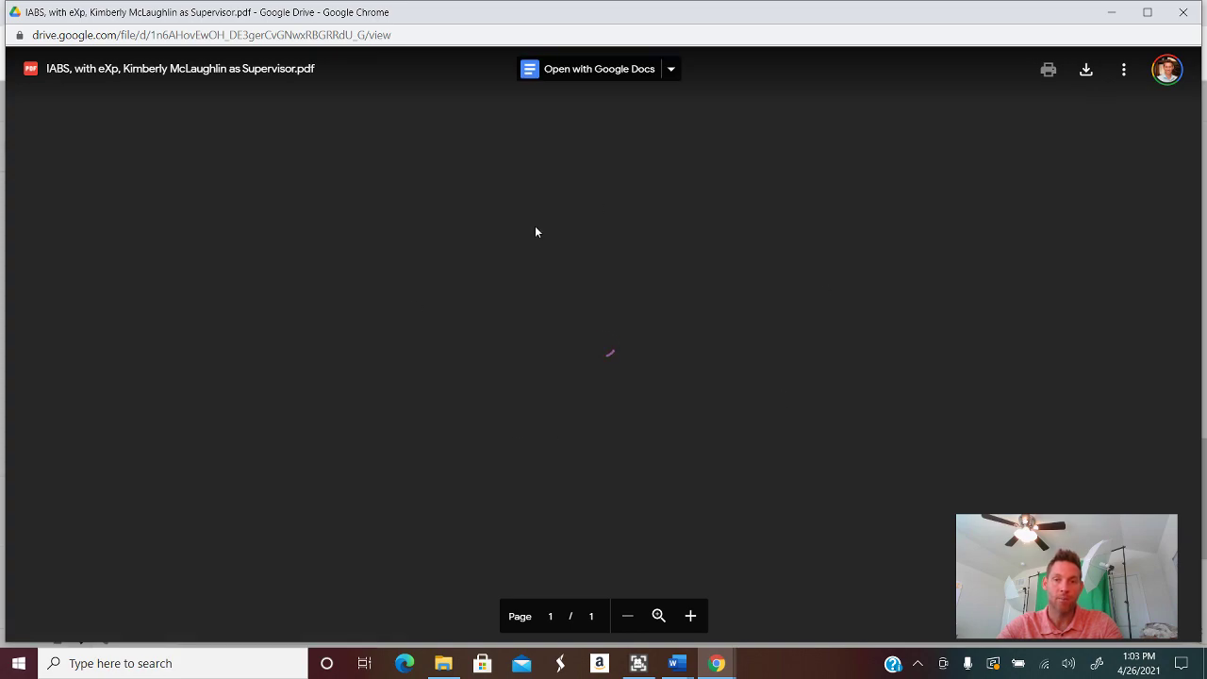
pyautogui.scroll(-5, 361, 419)
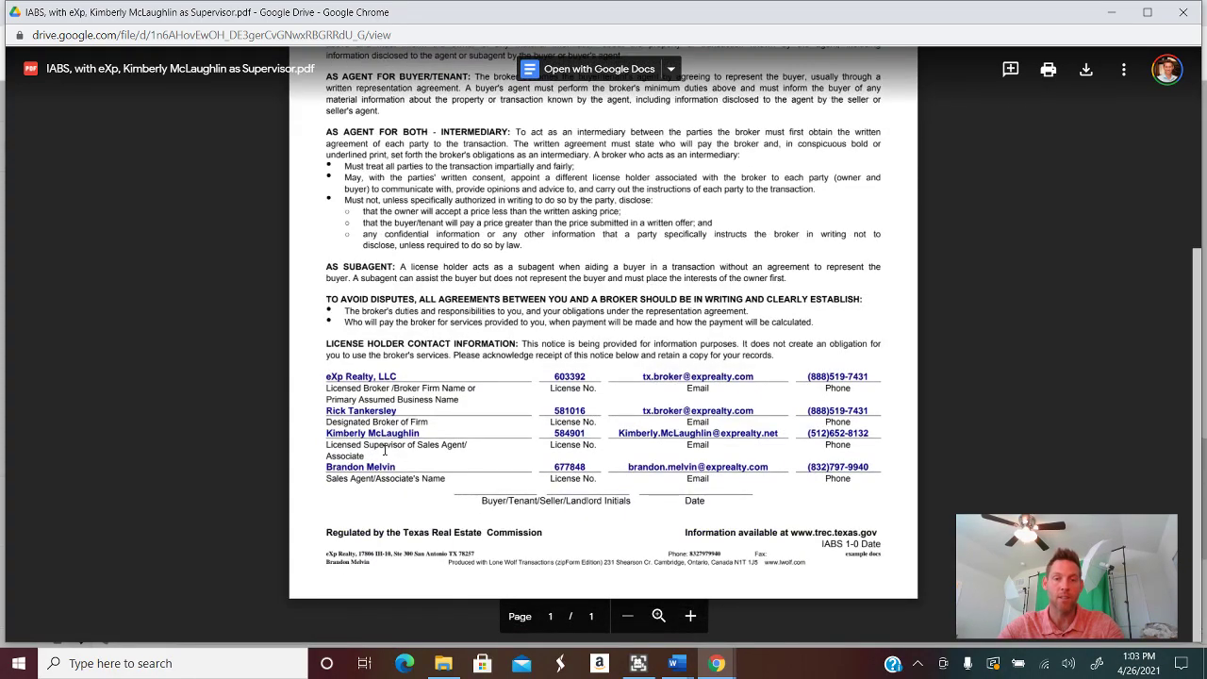
pyautogui.click(1182, 13)
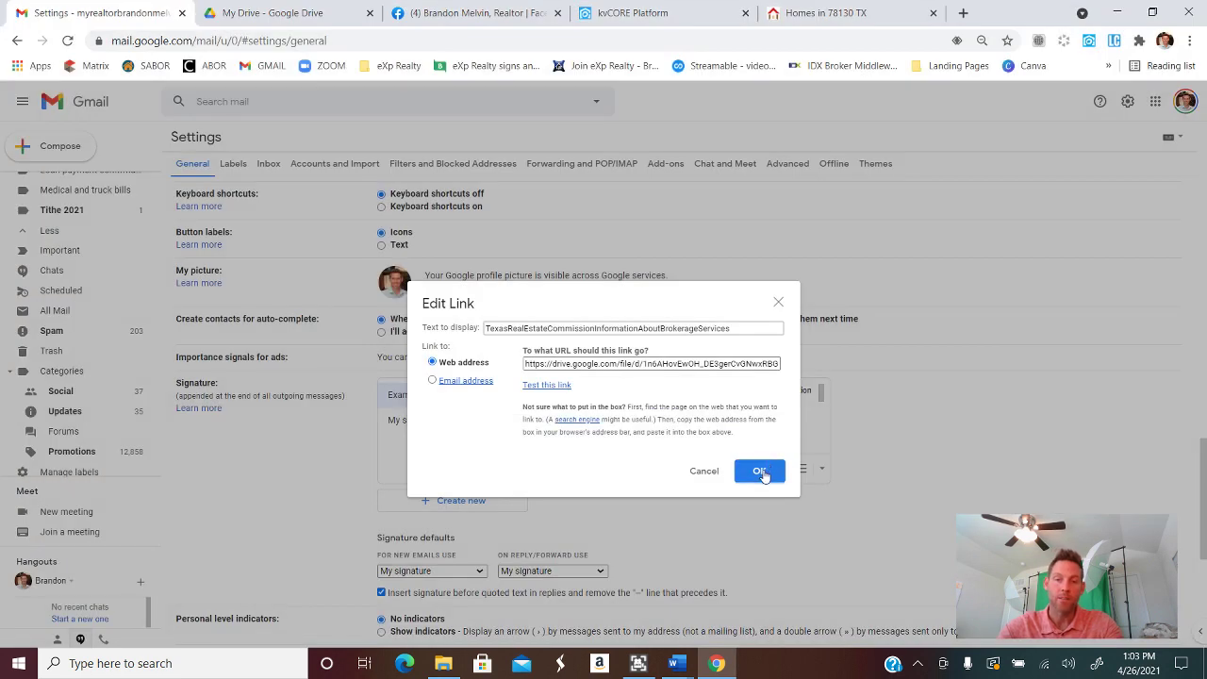
pyautogui.click(759, 471)
# Step: Cut the Consumer Protection Notice line from the signature and start a web link in its place with that text as the display text
pyautogui.hotkey('ctrl', 'v')
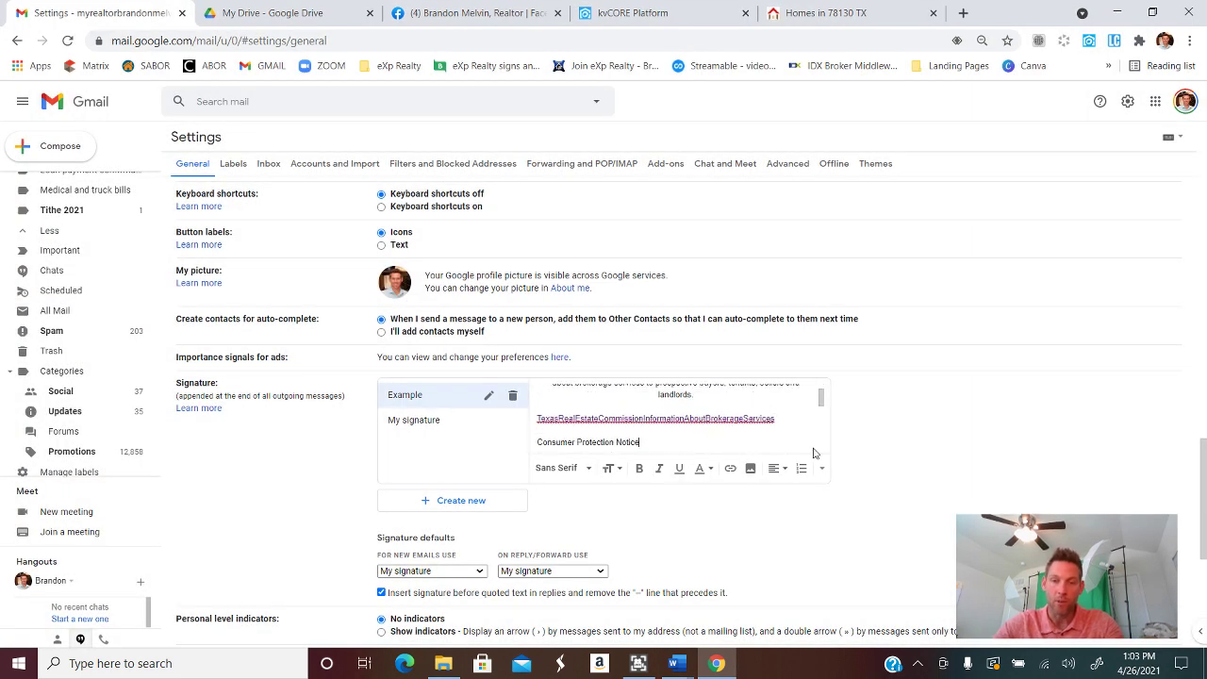
pyautogui.doubleClick(599, 430)
pyautogui.tripleClick(620, 432)
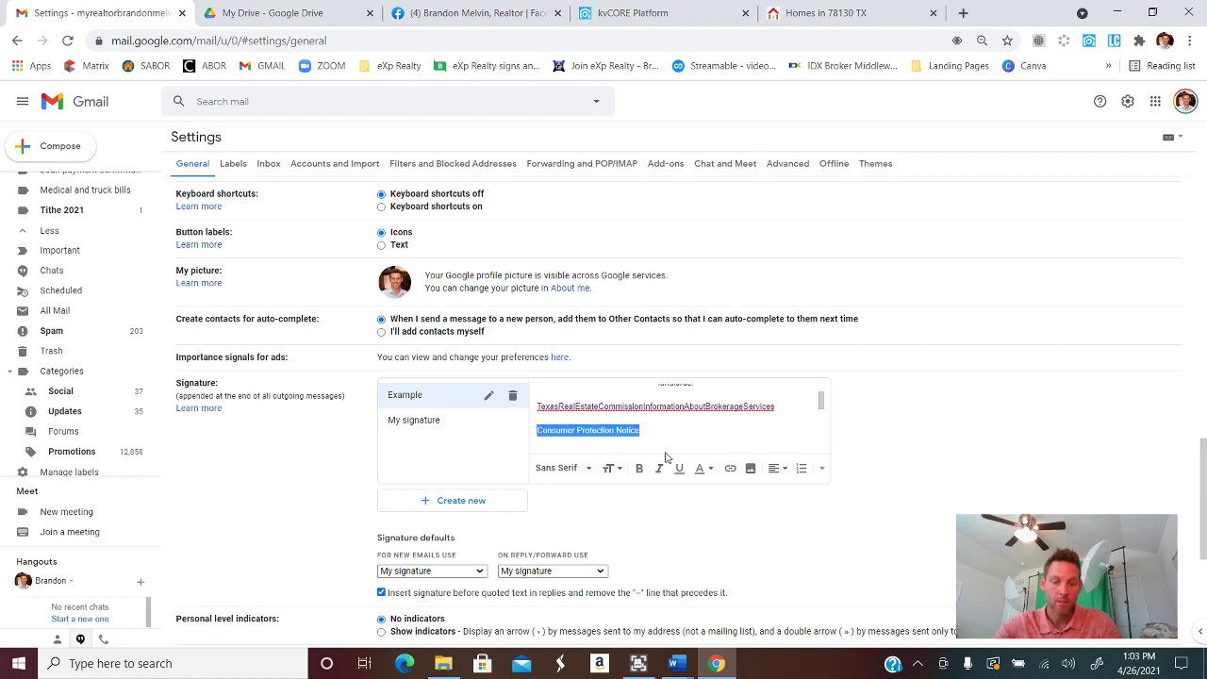
pyautogui.press('BackSpace')
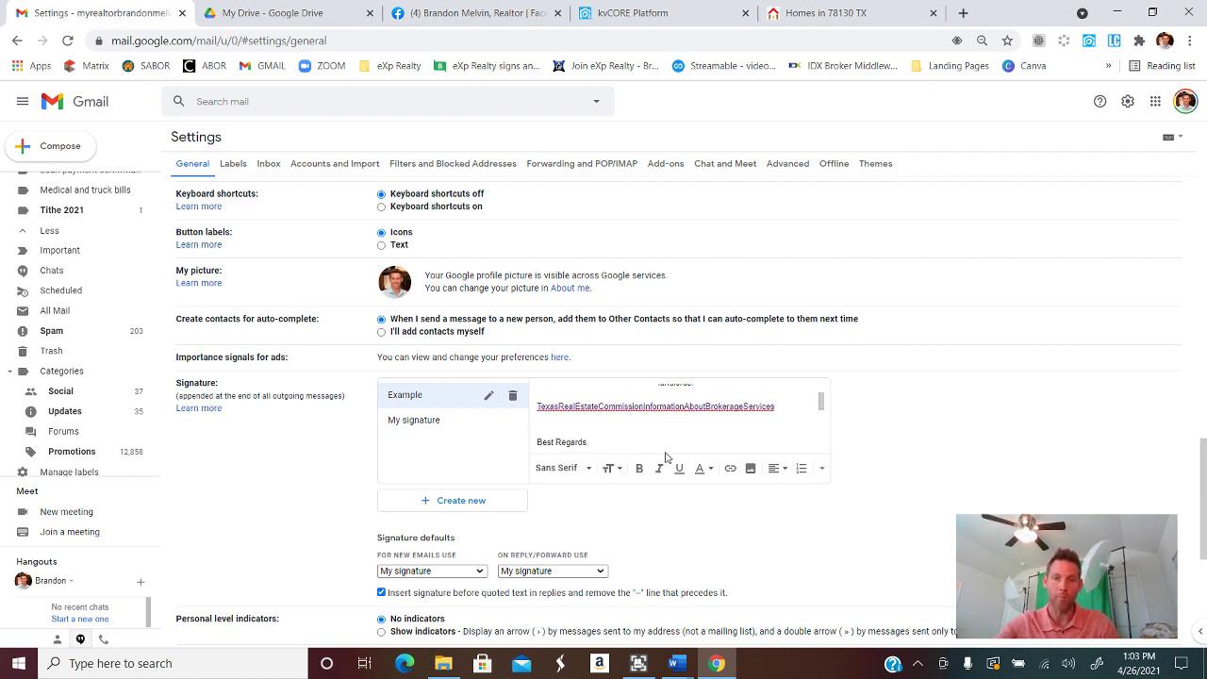
pyautogui.click(730, 468)
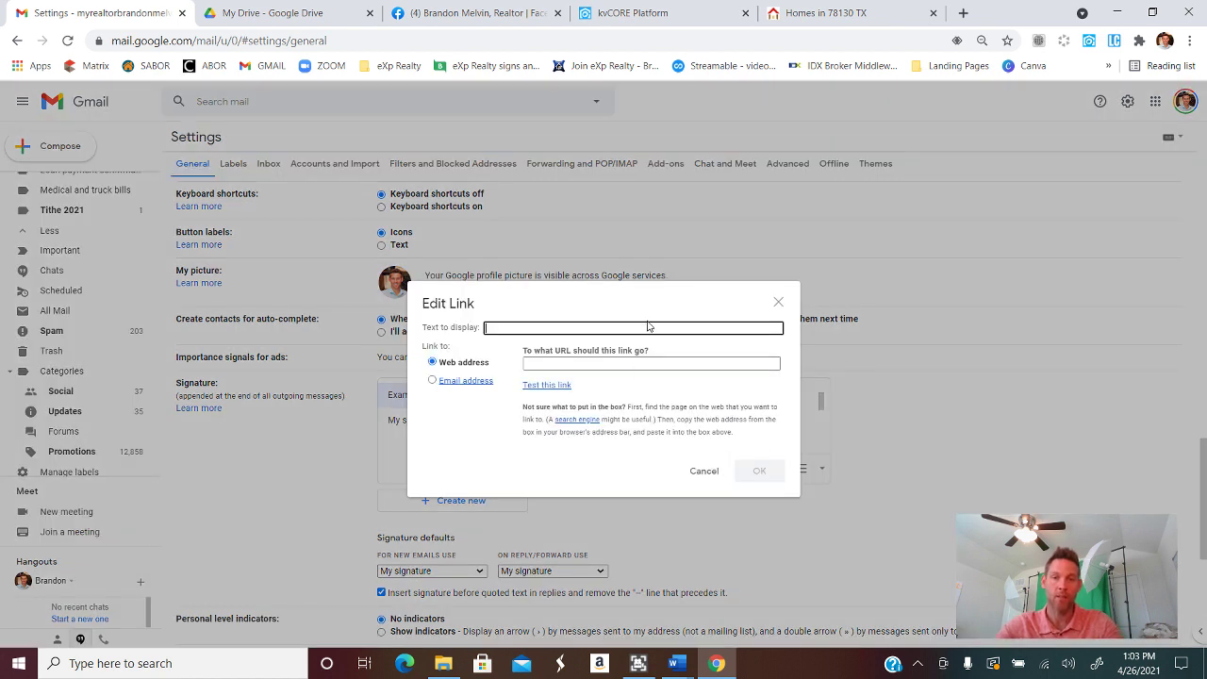
pyautogui.hotkey('ctrl', 'v')
# Step: Switch to Google Drive and copy the sharing link of the CPN Consumer Protection Notice PDF
pyautogui.click(321, 12)
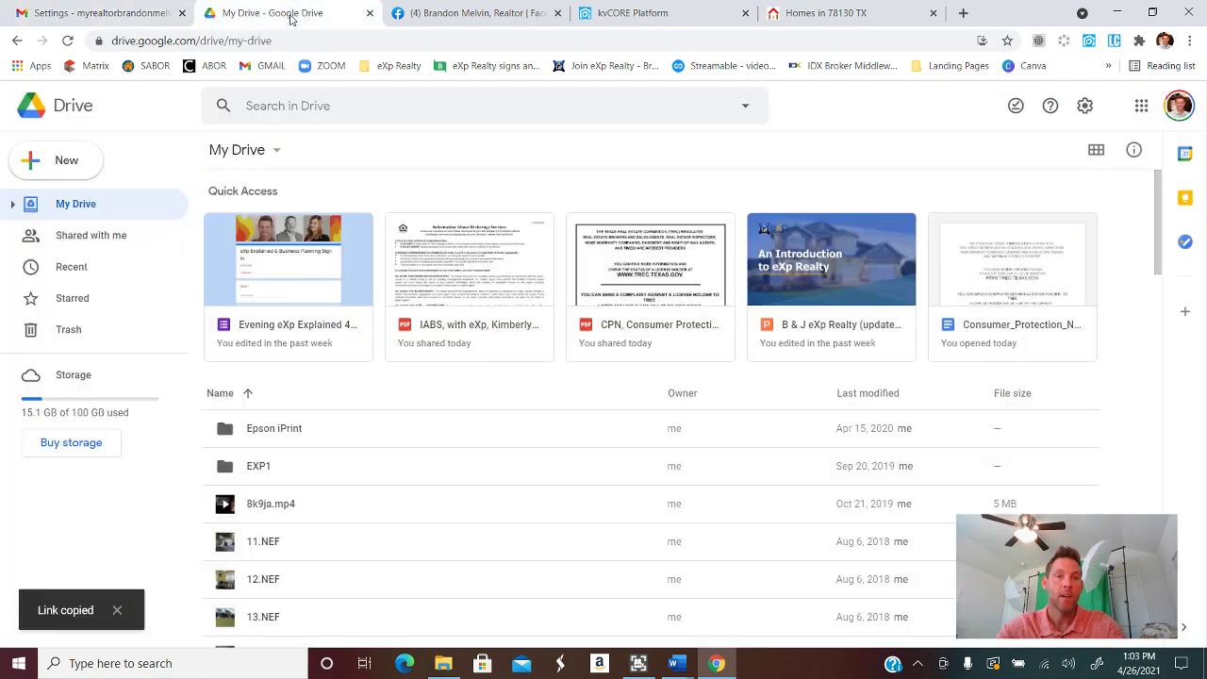
pyautogui.rightClick(648, 272)
pyautogui.click(730, 321)
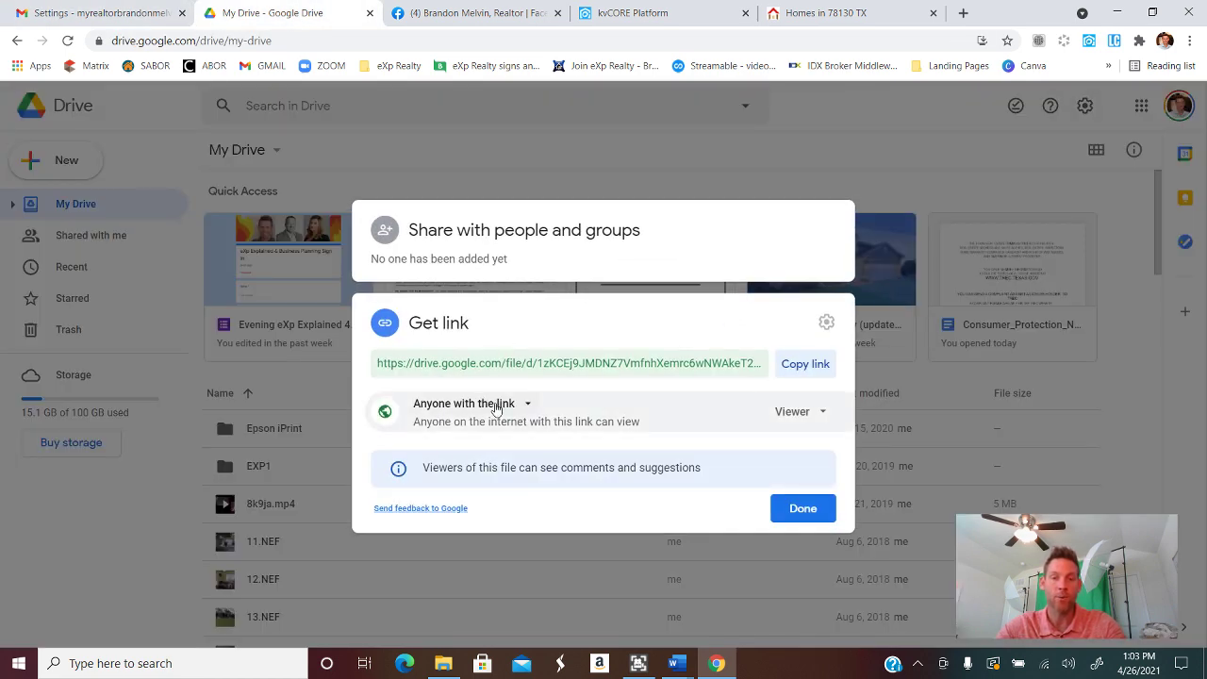
pyautogui.click(820, 367)
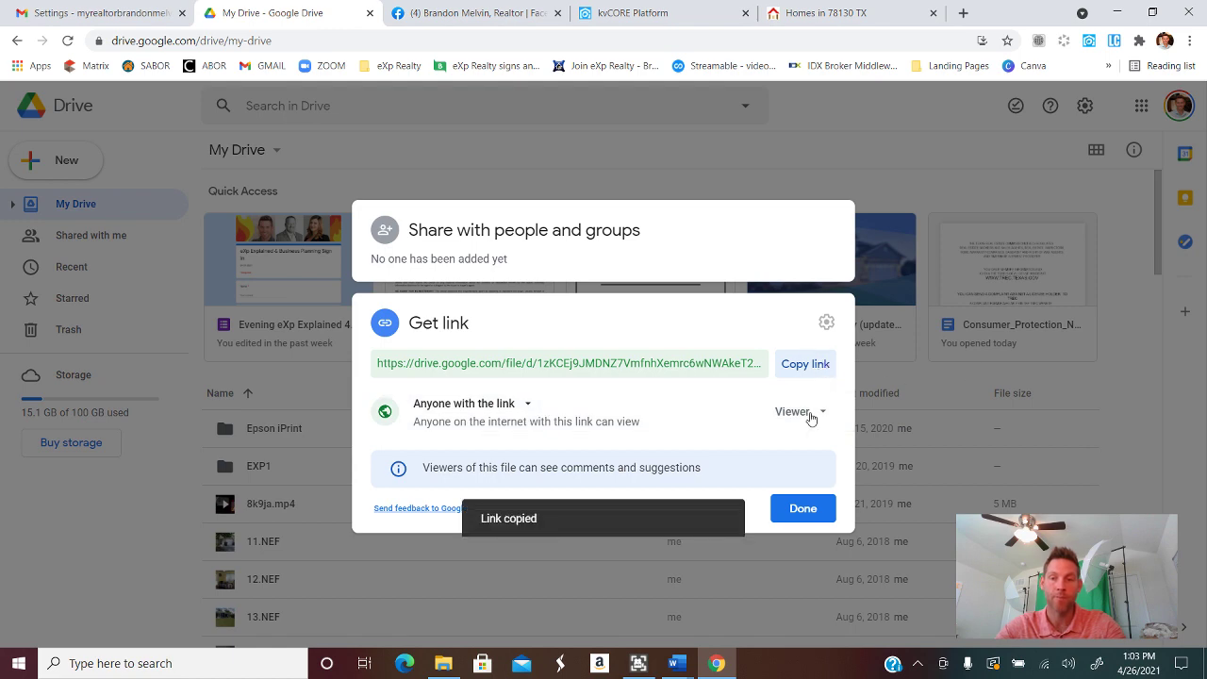
pyautogui.click(803, 507)
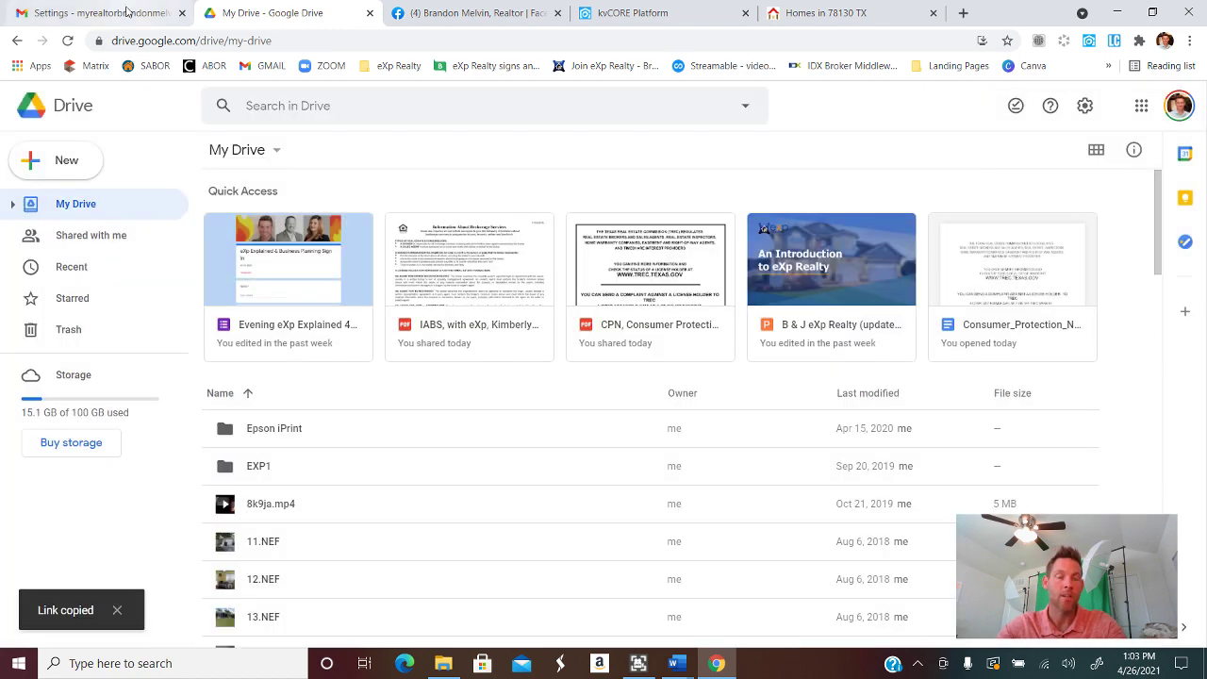
# Step: Back in Gmail, paste the copied Drive address as the Consumer Protection Notice link's URL and confirm the link
pyautogui.click(120, 16)
pyautogui.click(580, 362)
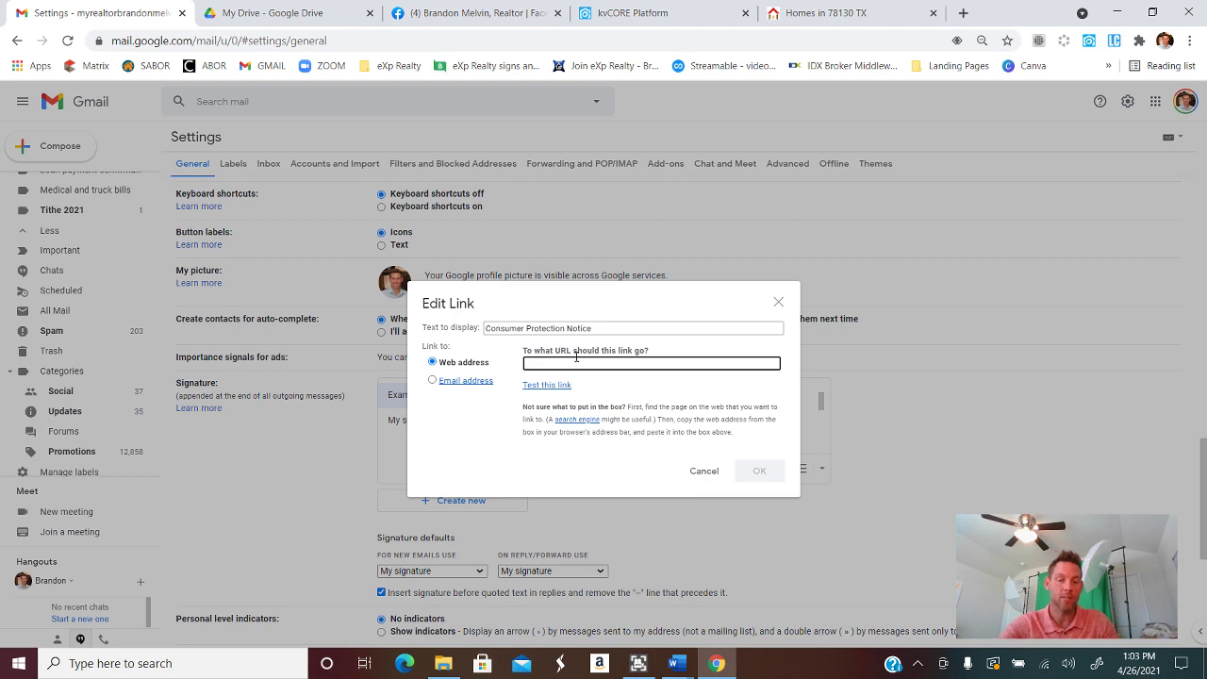
pyautogui.hotkey('ctrl', 'v')
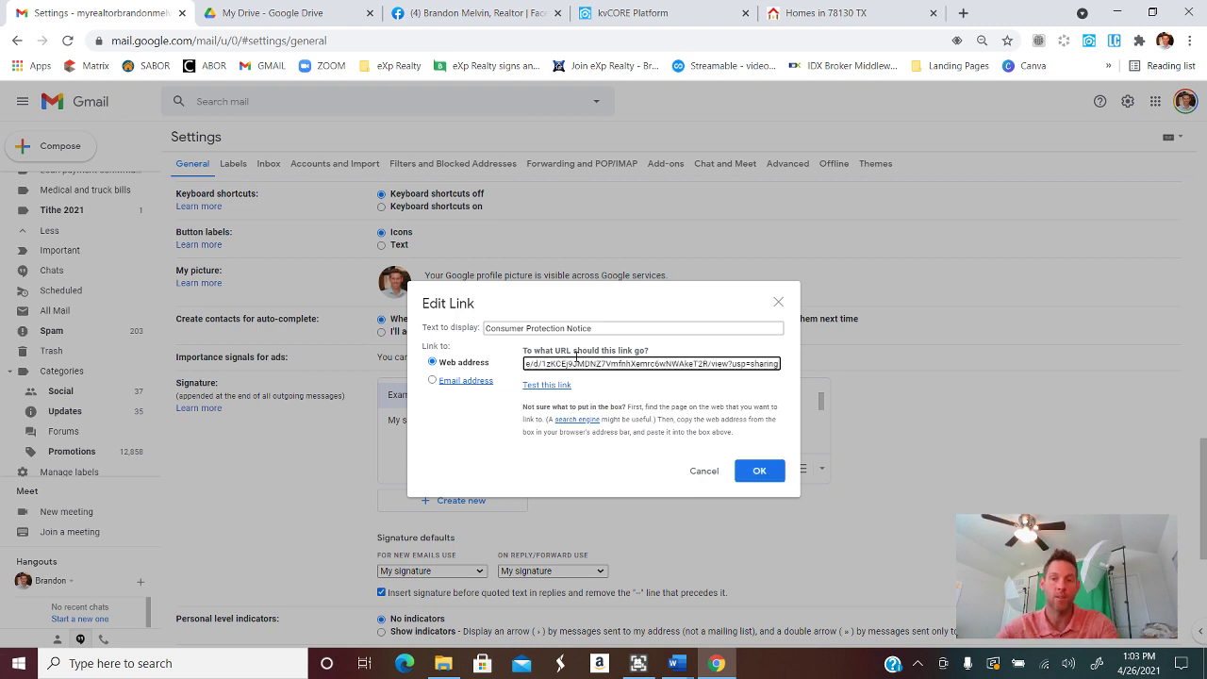
pyautogui.click(760, 474)
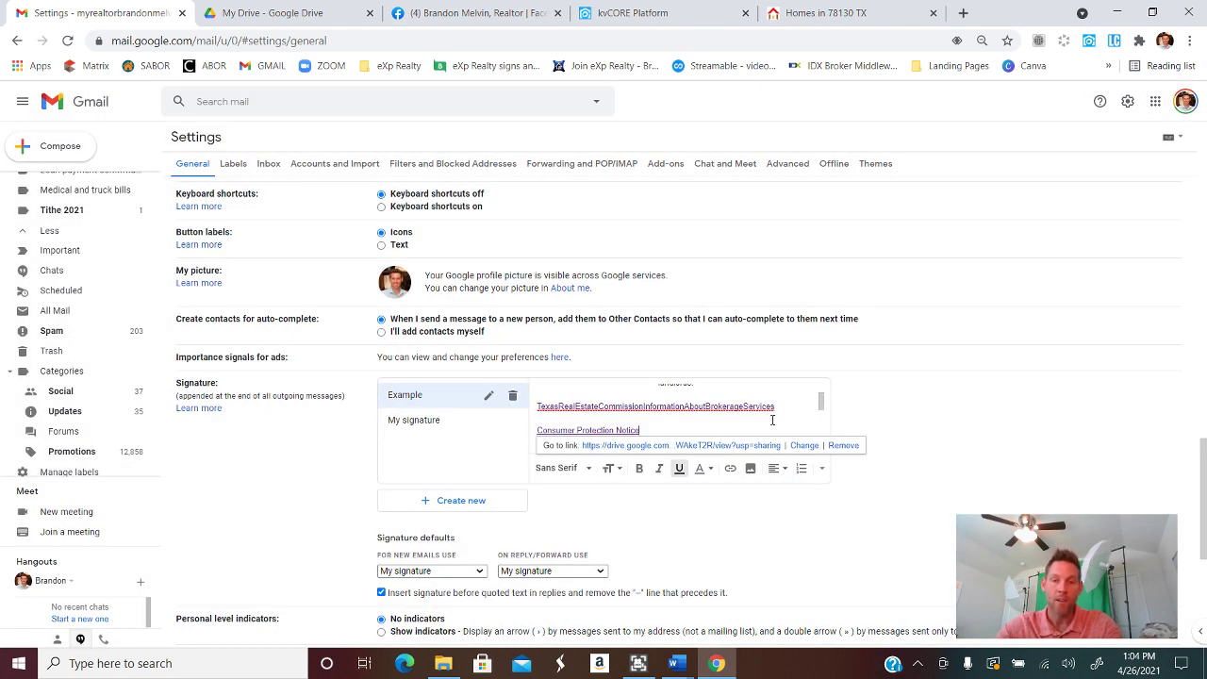
# Step: Center the Consumer Protection Notice and TexasRealEstateCommissionInformationAboutBrokerageServices link lines in the signature
pyautogui.click(781, 469)
pyautogui.click(777, 434)
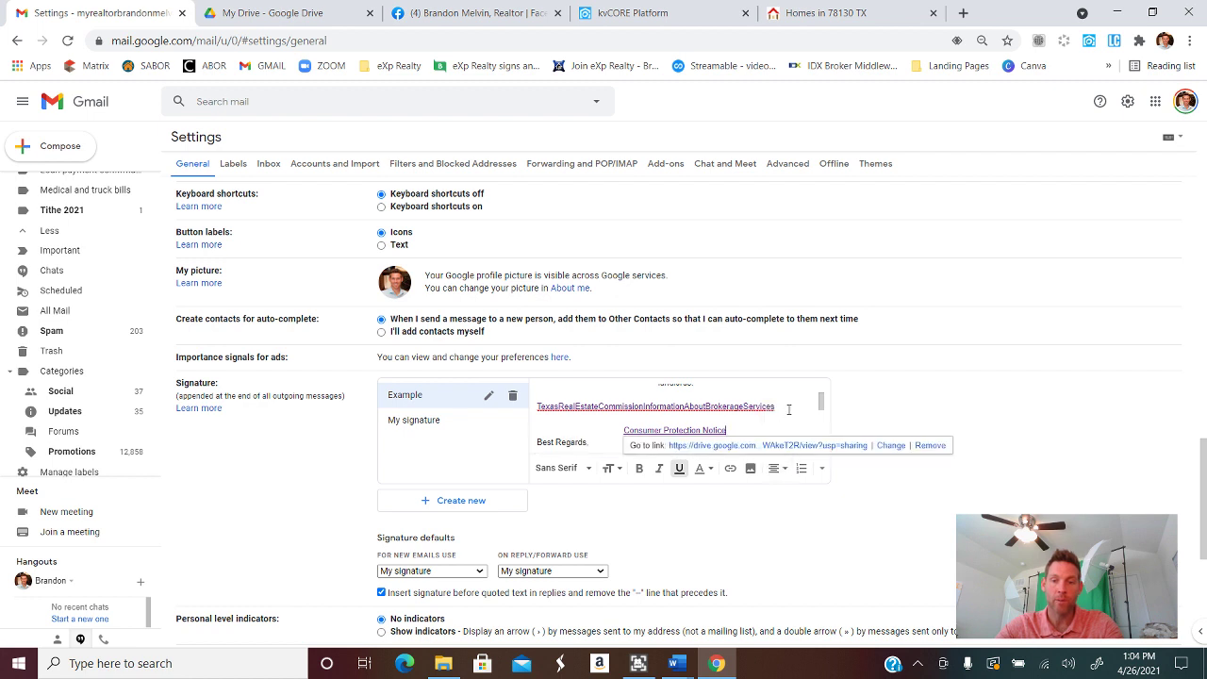
pyautogui.click(788, 409)
pyautogui.click(778, 468)
pyautogui.click(777, 433)
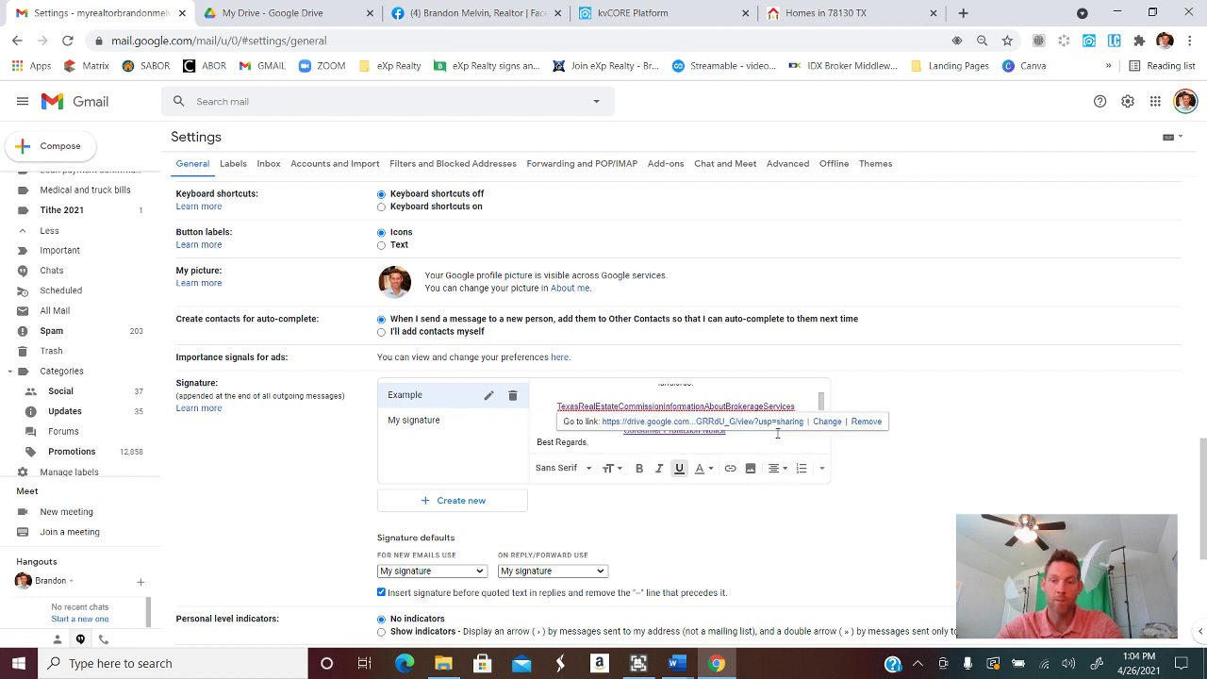
# Step: Add a new line below Best Regards and insert the agent's transparent-background headshot from My Drive there
pyautogui.click(781, 441)
pyautogui.scroll(3, 755, 432)
pyautogui.scroll(-3, 755, 434)
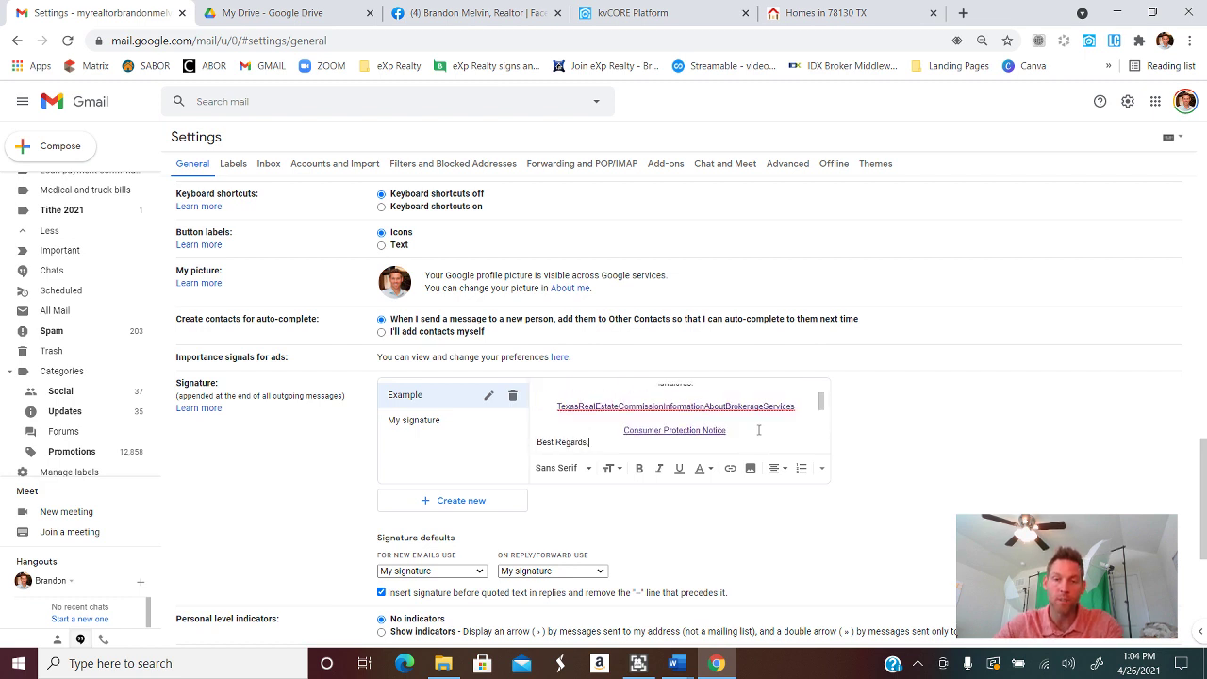
pyautogui.press('Return')
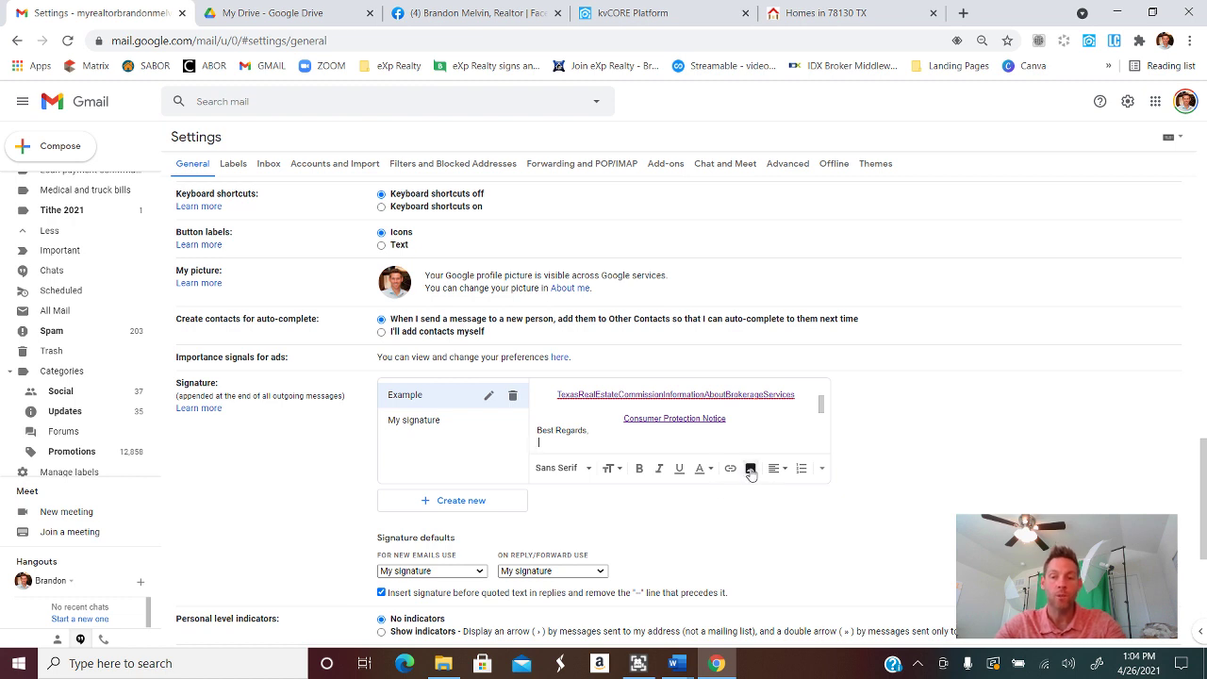
pyautogui.click(750, 471)
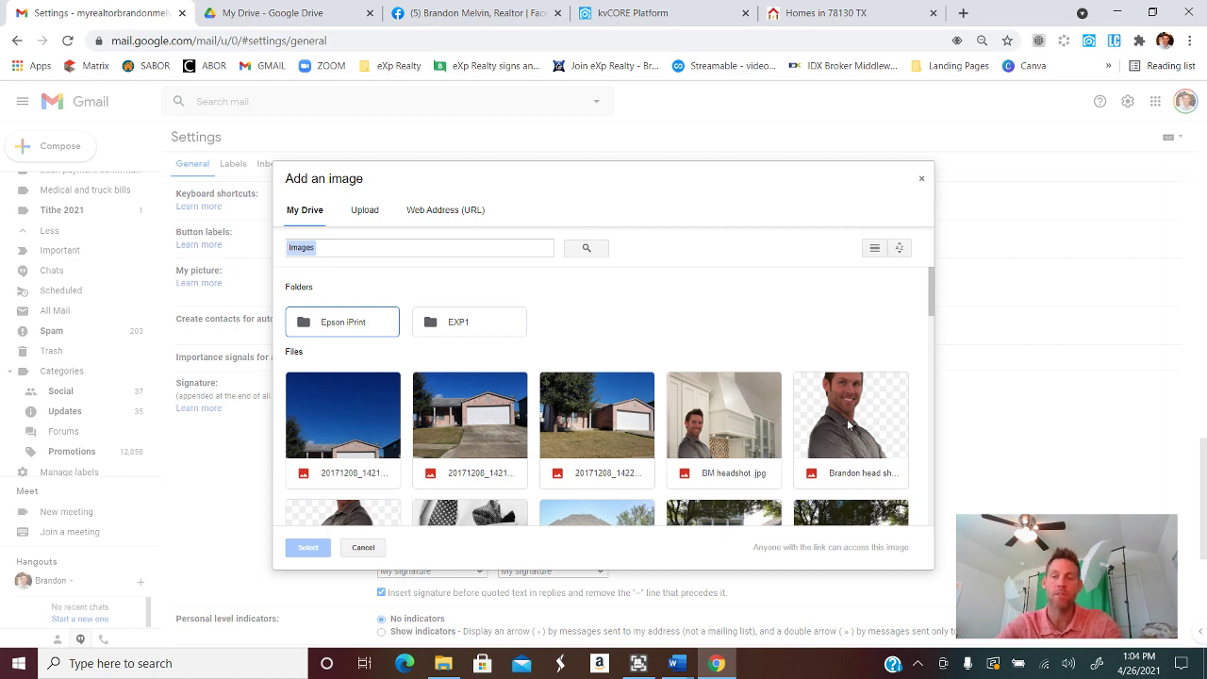
pyautogui.click(847, 418)
pyautogui.click(319, 551)
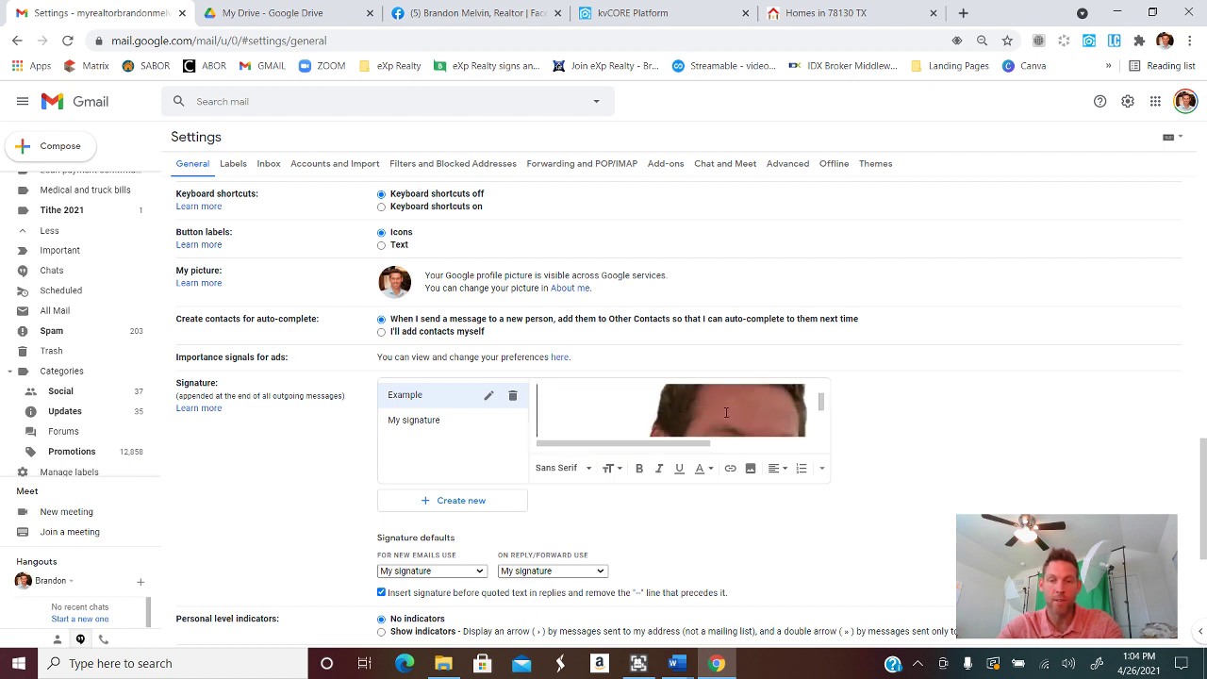
# Step: Resize the inserted headshot in the signature to Small
pyautogui.click(725, 412)
pyautogui.scroll(-3, 555, 445)
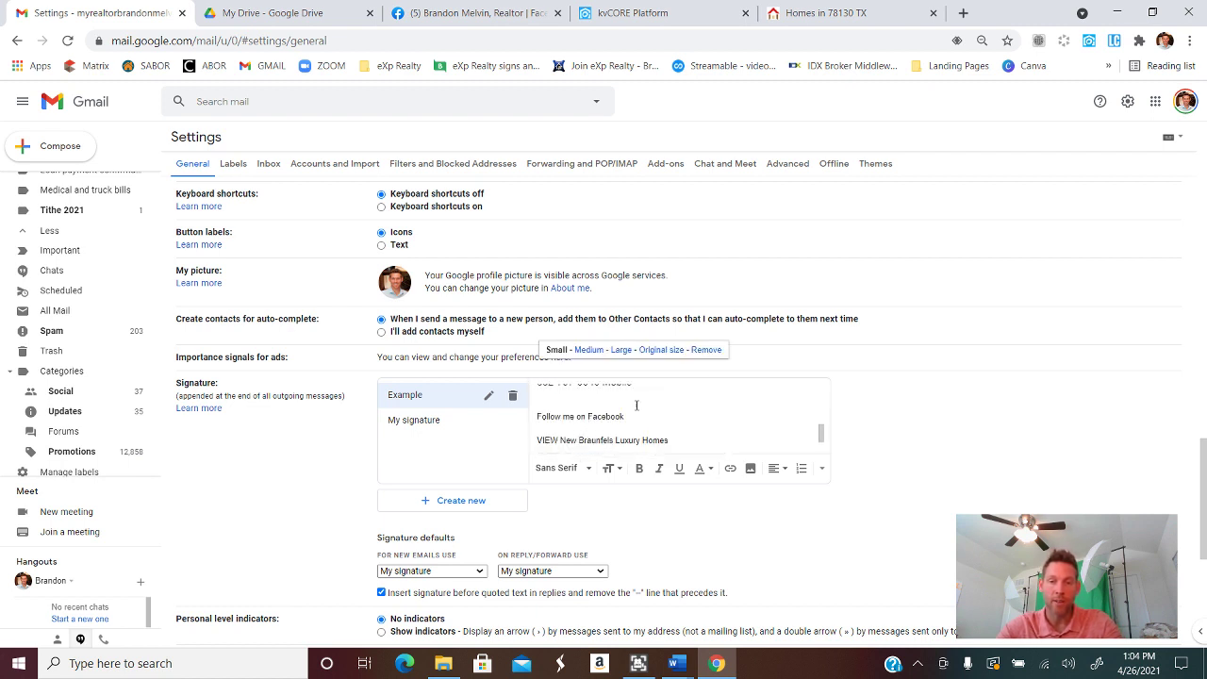
pyautogui.scroll(3, 640, 405)
# Step: Go through the signature down to the Follow me on Facebook line and remove the extra blank line above it
pyautogui.press('Down')
pyautogui.press('Down')
pyautogui.press('Down')
pyautogui.press('Down')
pyautogui.press('Down')
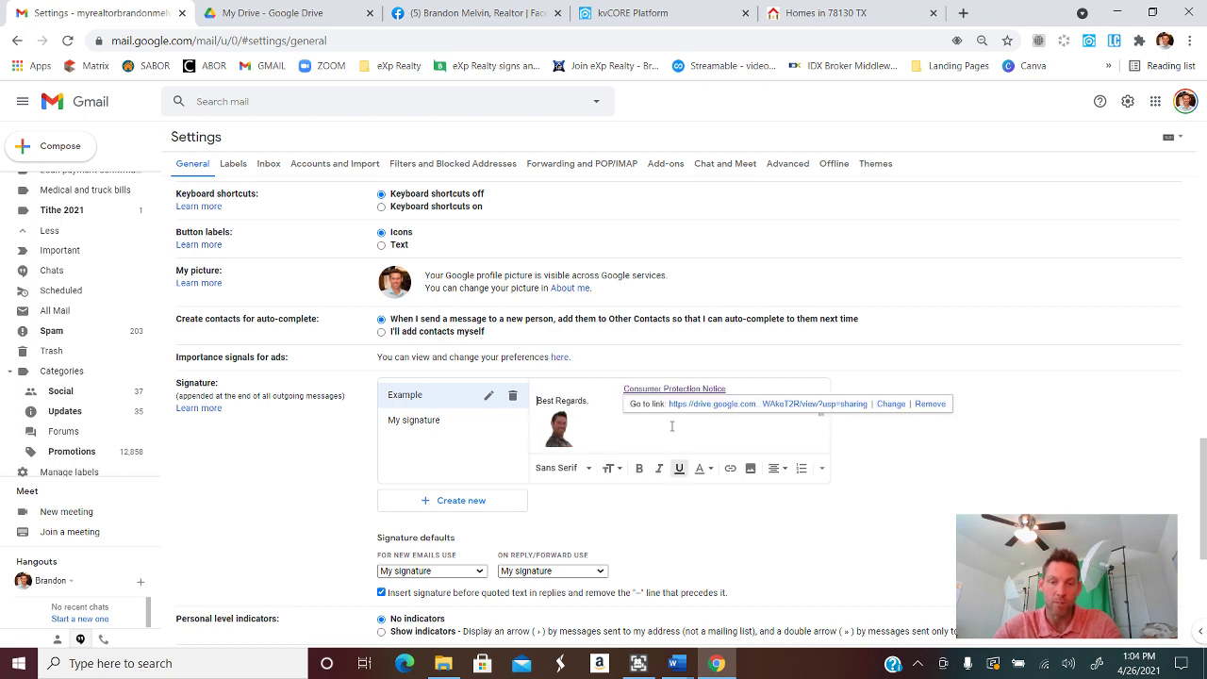
pyautogui.press('Up')
pyautogui.press('Up')
pyautogui.press('Up')
pyautogui.press('Up')
pyautogui.press('Up')
pyautogui.press('Up')
pyautogui.press('Down')
pyautogui.press('Down')
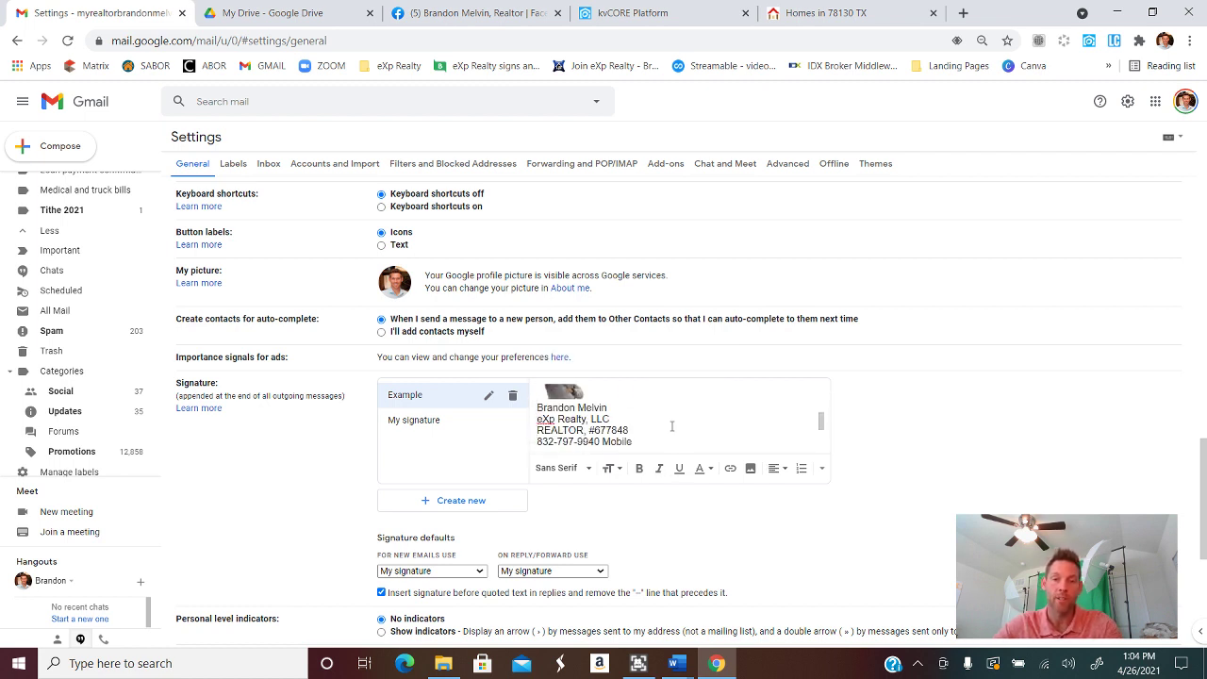
pyautogui.press('Down')
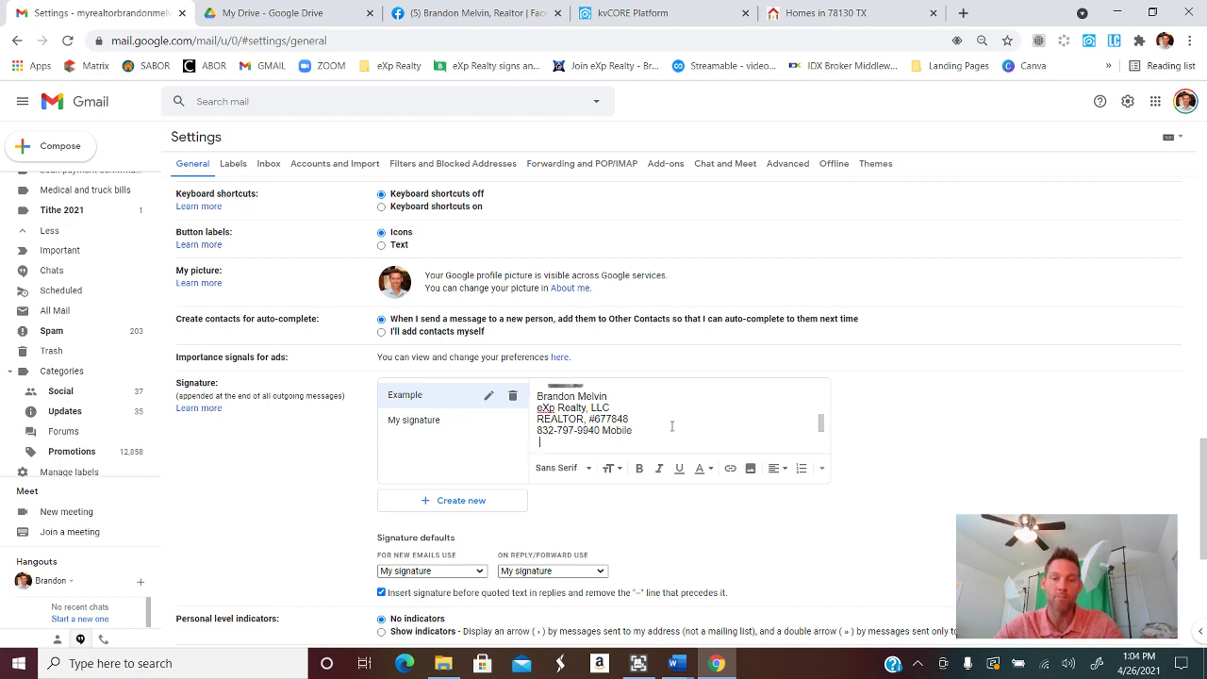
pyautogui.press('Down')
pyautogui.press('Down')
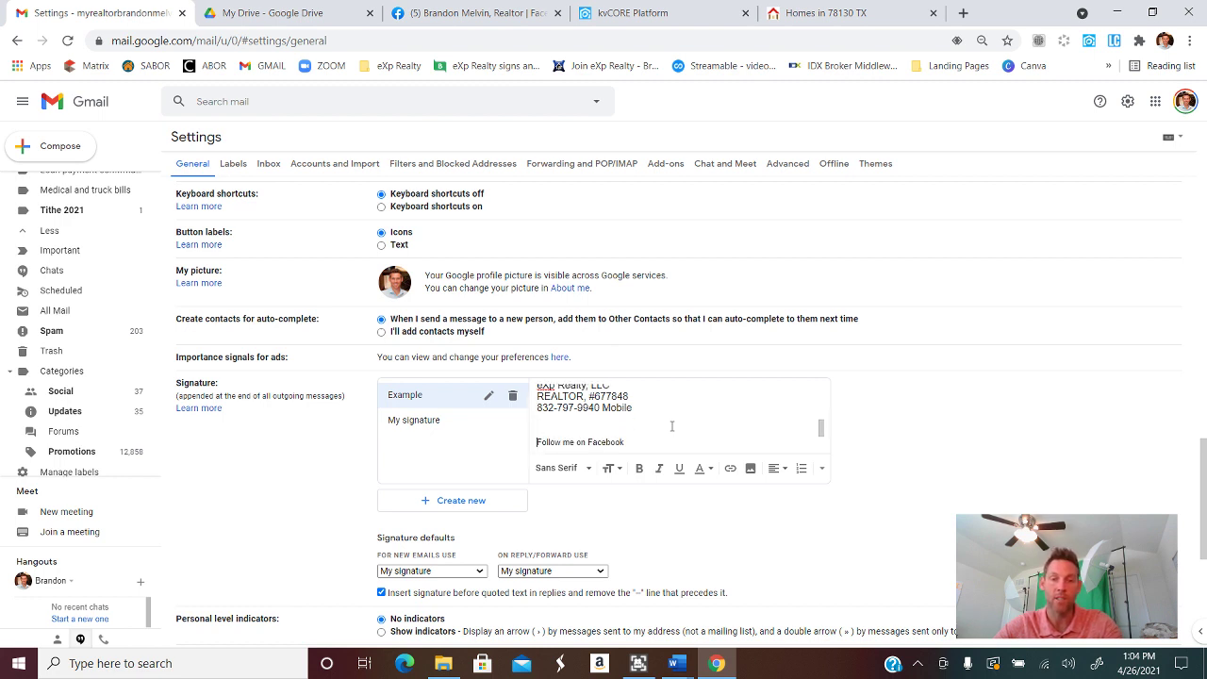
pyautogui.press('BackSpace')
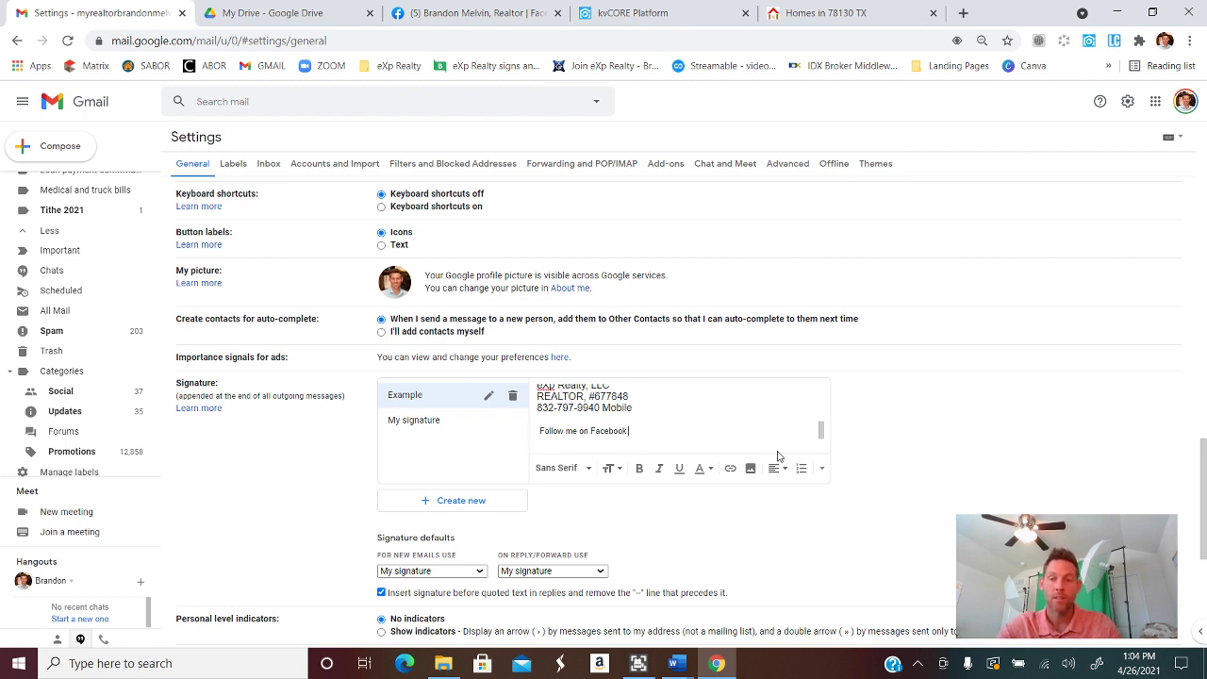
# Step: Start a web link after Follow me on Facebook, copy the agent's Facebook page address, and return to the Gmail link dialog
pyautogui.click(731, 472)
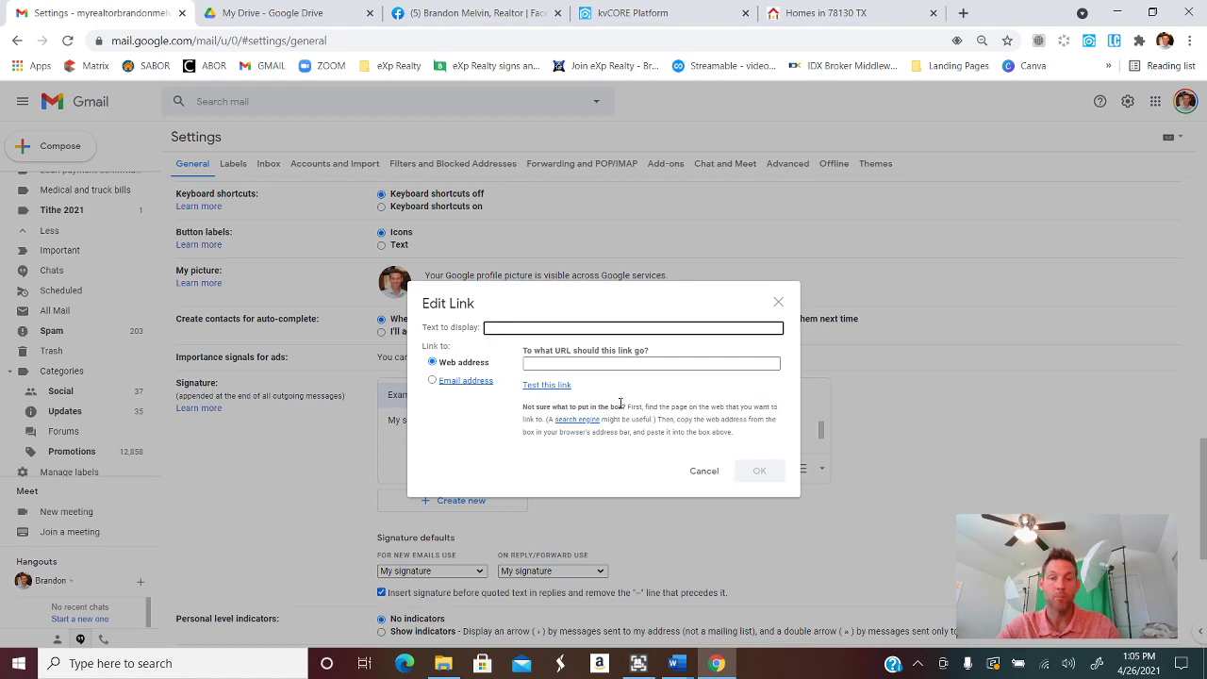
pyautogui.click(461, 13)
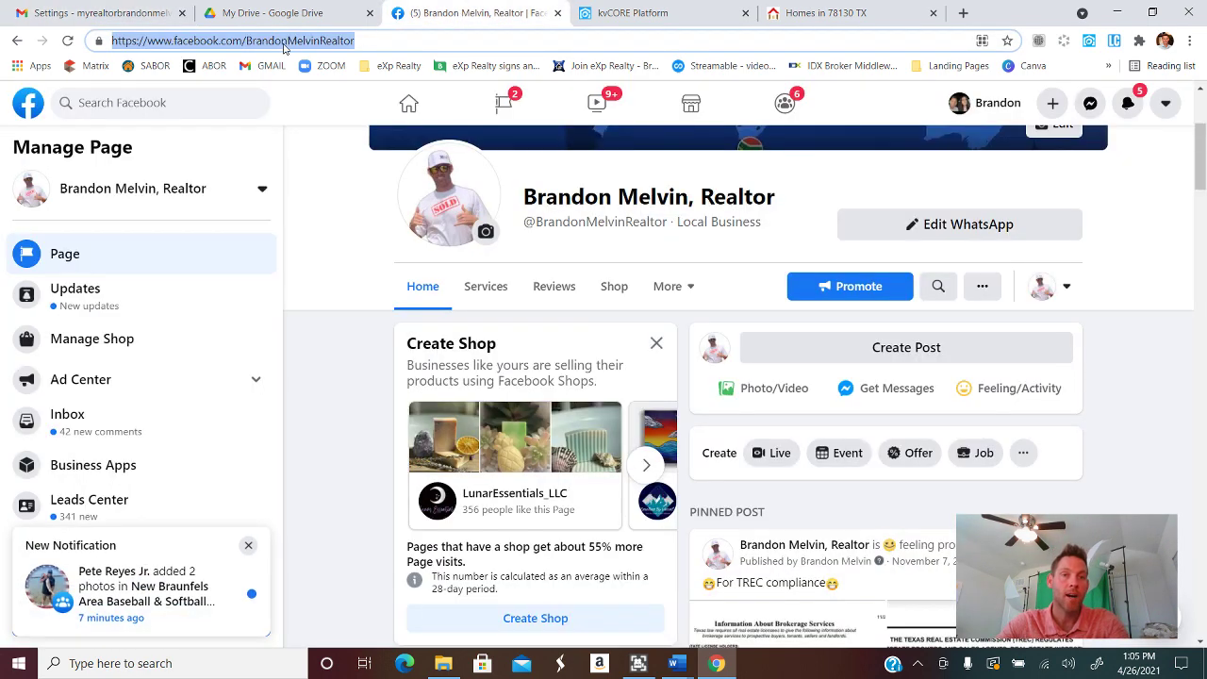
pyautogui.tripleClick(429, 43)
pyautogui.hotkey('ctrl', 'c')
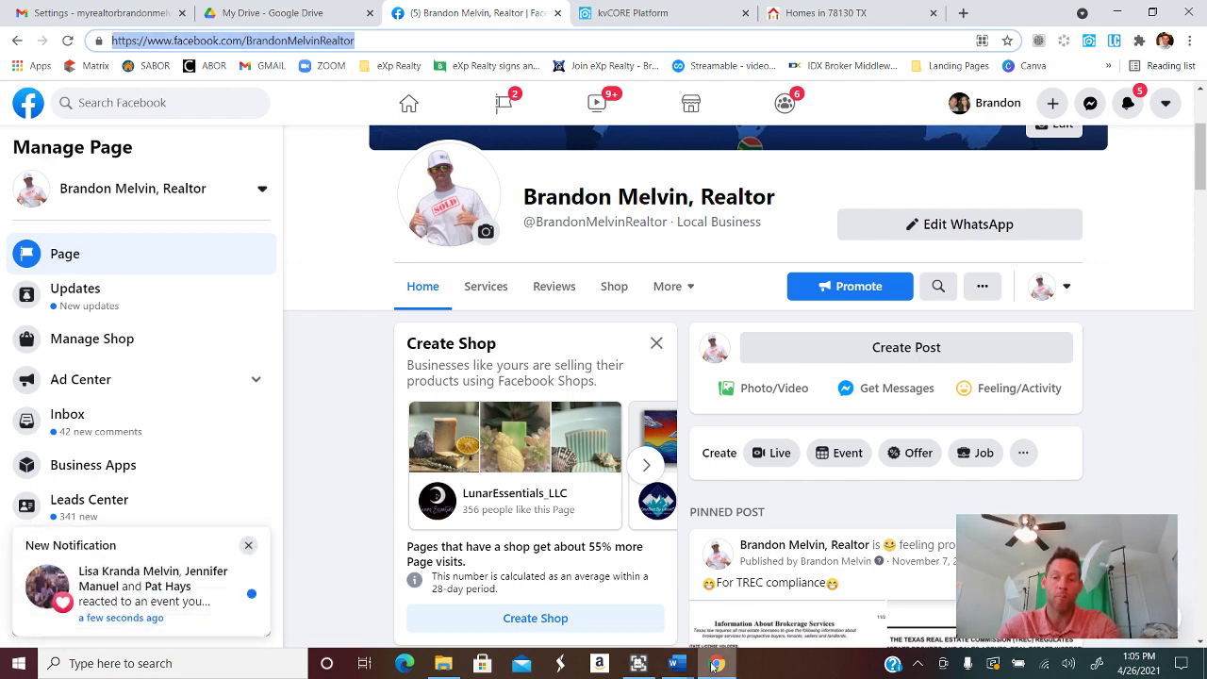
pyautogui.click(675, 662)
pyautogui.hotkey('alt', 'Tab')
pyautogui.click(118, 13)
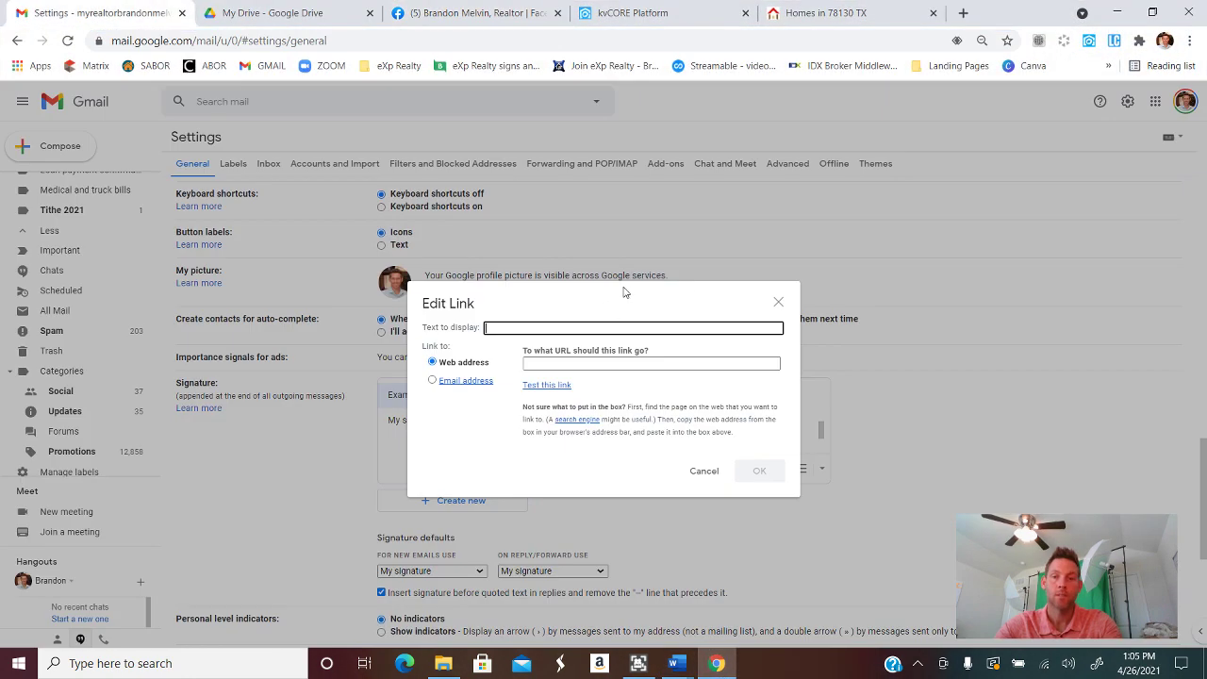
# Step: Paste the Facebook address as the link's URL, set the display text to CLICK HERE!, and confirm the link
pyautogui.click(609, 362)
pyautogui.hotkey('ctrl', 'v')
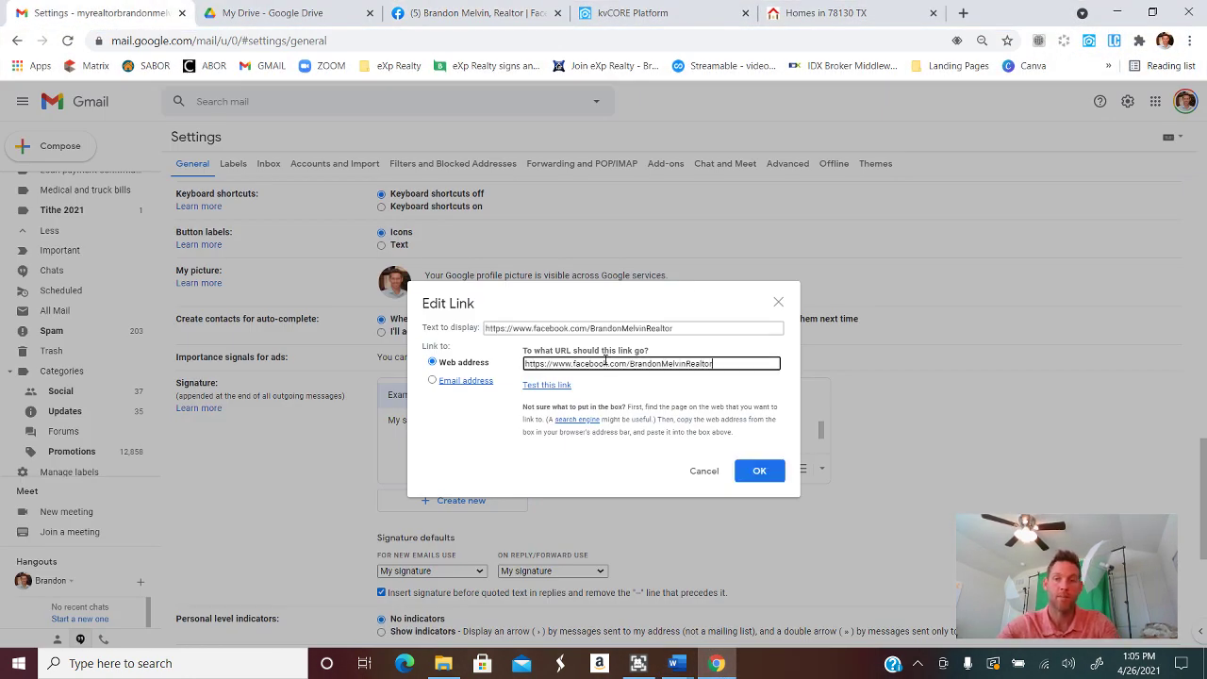
pyautogui.moveTo(737, 327); pyautogui.dragTo(476, 343)
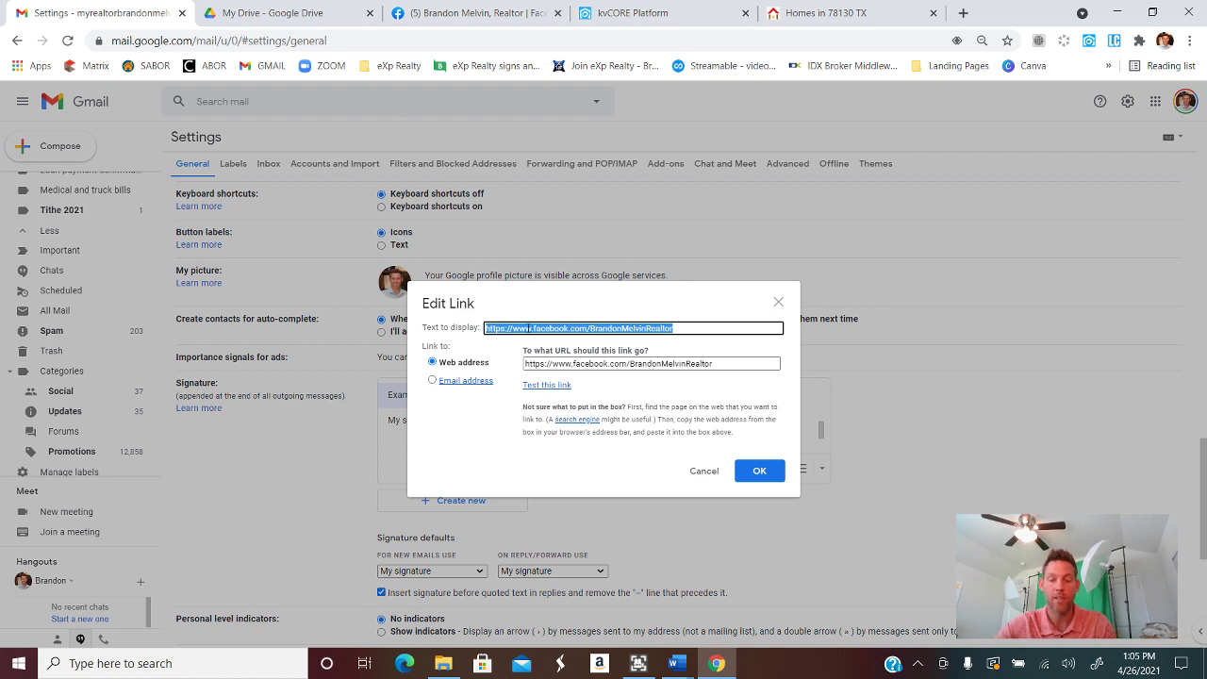
pyautogui.write('CLICK HERE')
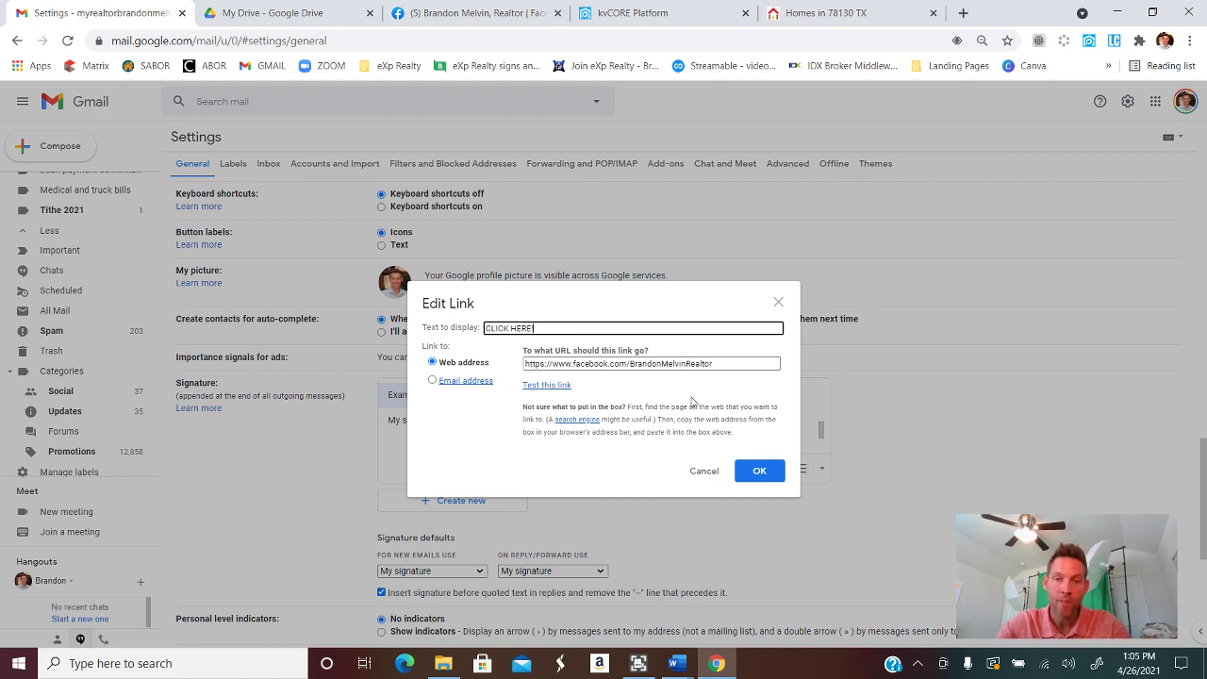
pyautogui.click(763, 471)
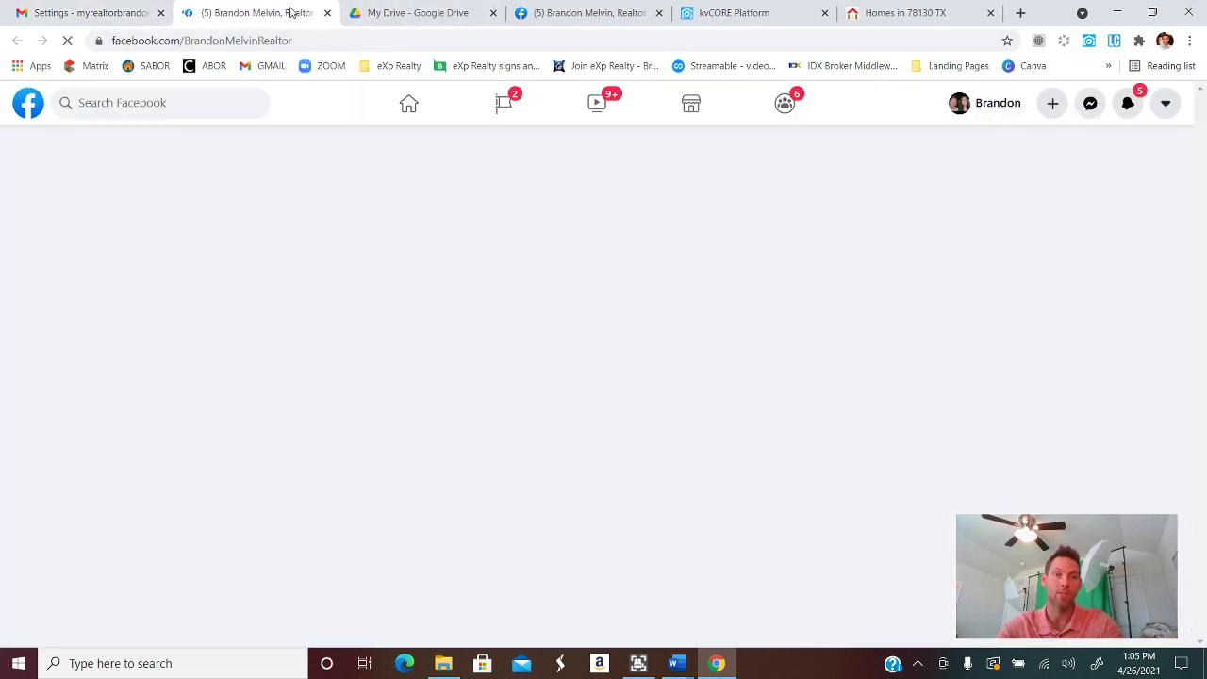
# Step: Test the CLICK HERE! link by looking through the opened Facebook page's posts, and close its tab
pyautogui.scroll(-5, 929, 386)
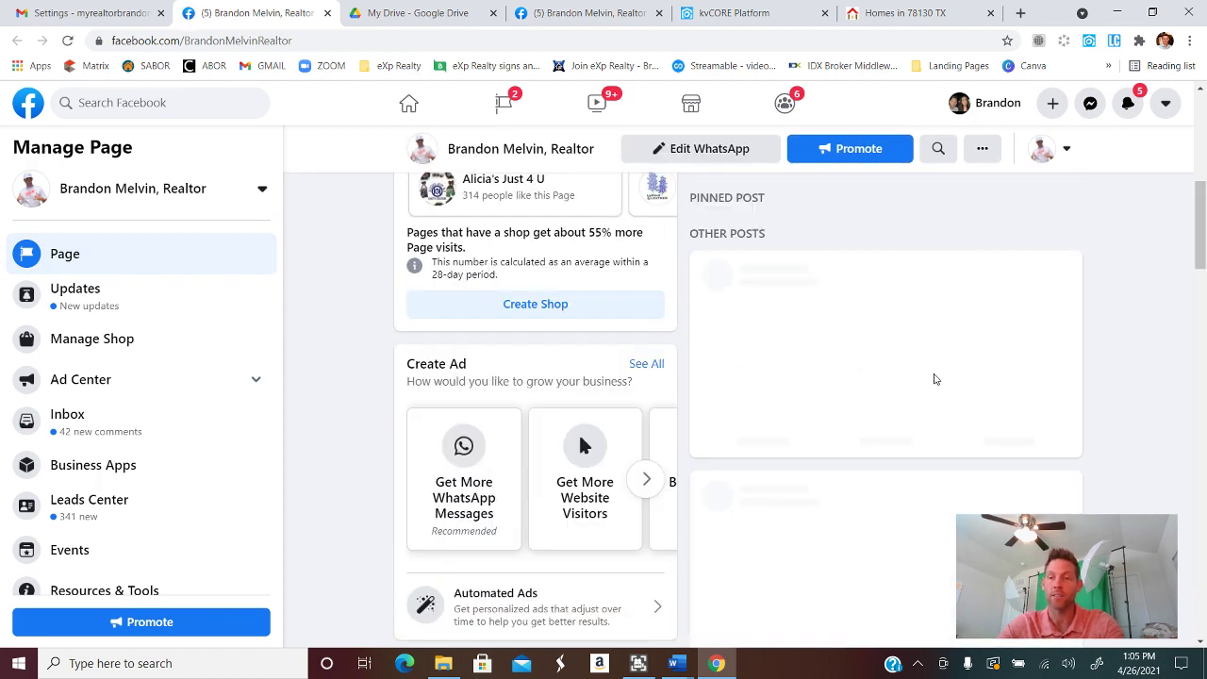
pyautogui.scroll(-2, 933, 387)
pyautogui.scroll(-6, 933, 387)
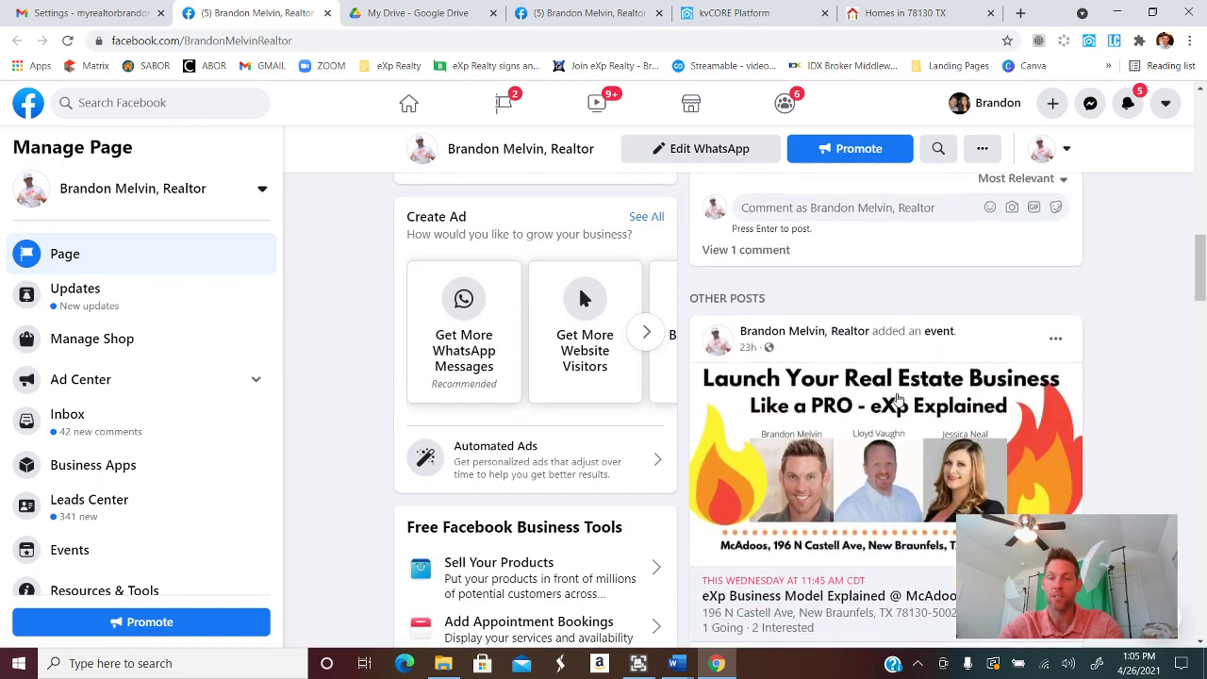
pyautogui.scroll(-6, 908, 391)
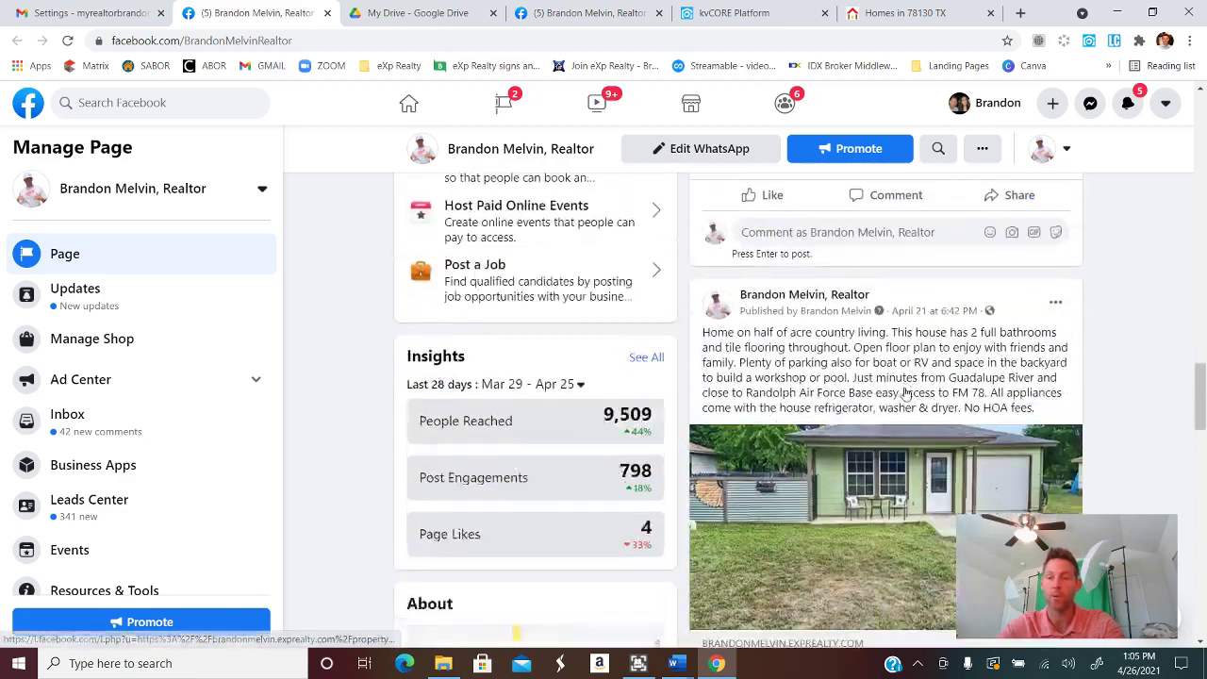
pyautogui.click(327, 12)
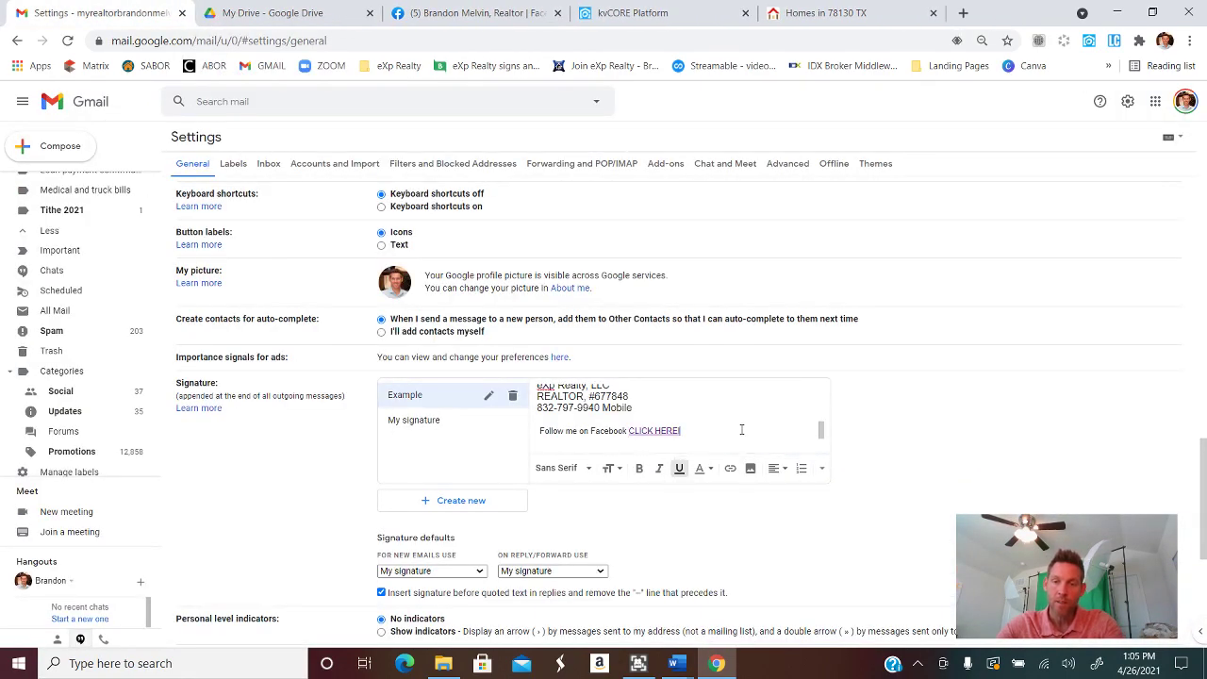
# Step: Place the cursor after VIEW New Braunfels Luxury Homes, and in kvCORE generate a multi-property squeeze page link for Single Family homes in zips 78130 and 78132
pyautogui.scroll(-2, 735, 434)
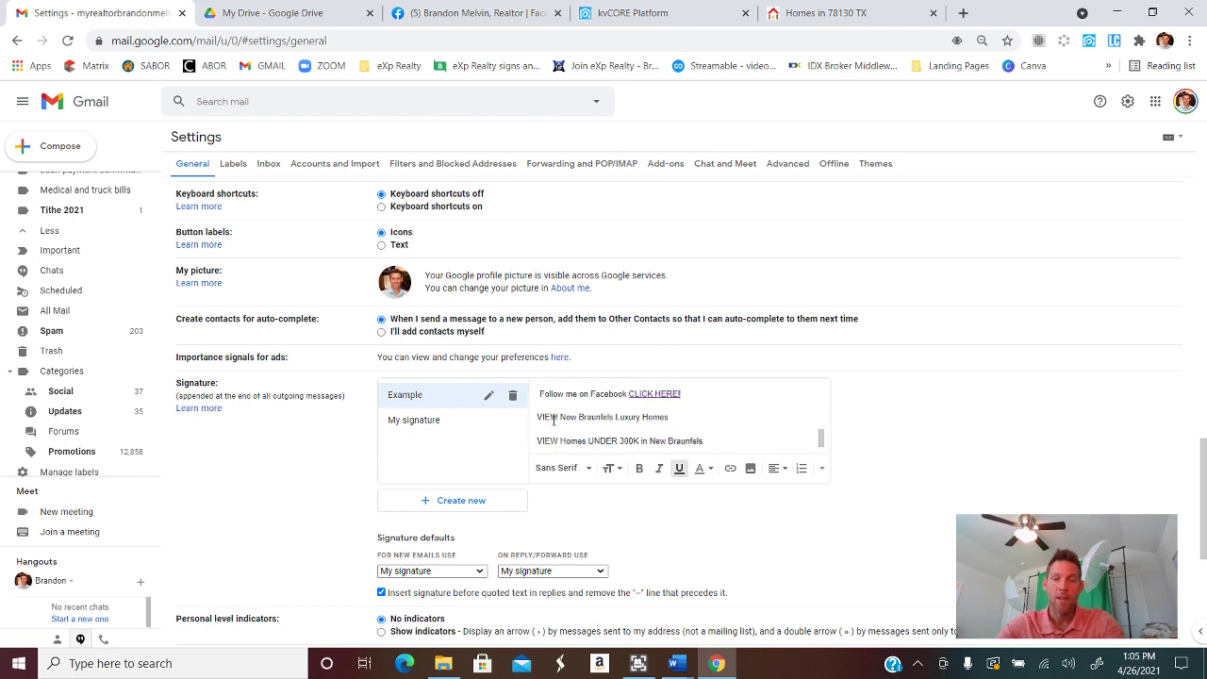
pyautogui.click(680, 418)
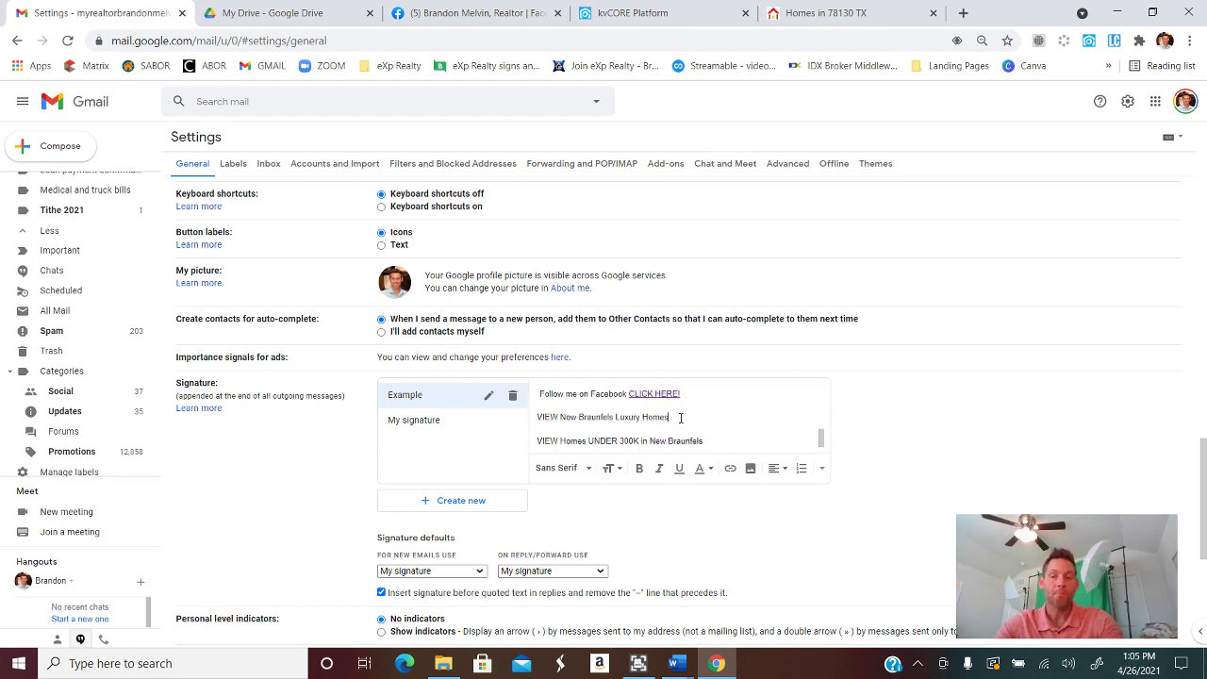
pyautogui.click(651, 19)
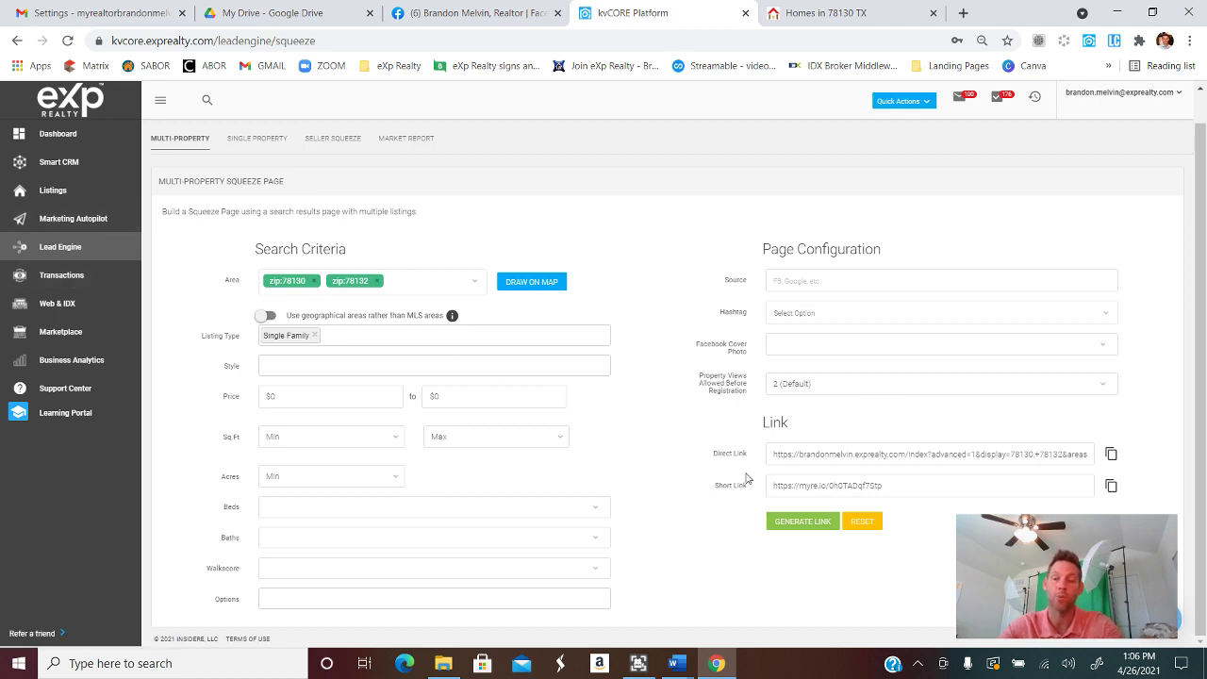
pyautogui.click(807, 522)
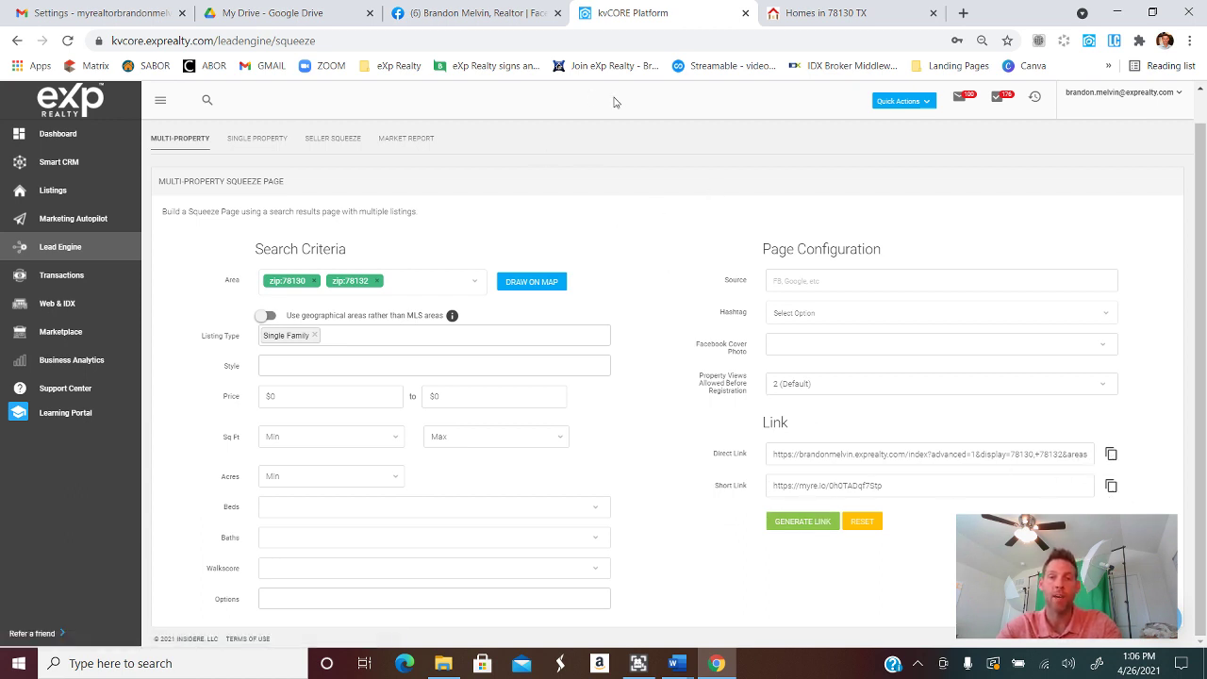
# Step: Copy the New Braunfels Luxury Homes short link from Document5 in Word, and return to the Gmail signature settings
pyautogui.moveTo(675, 667)
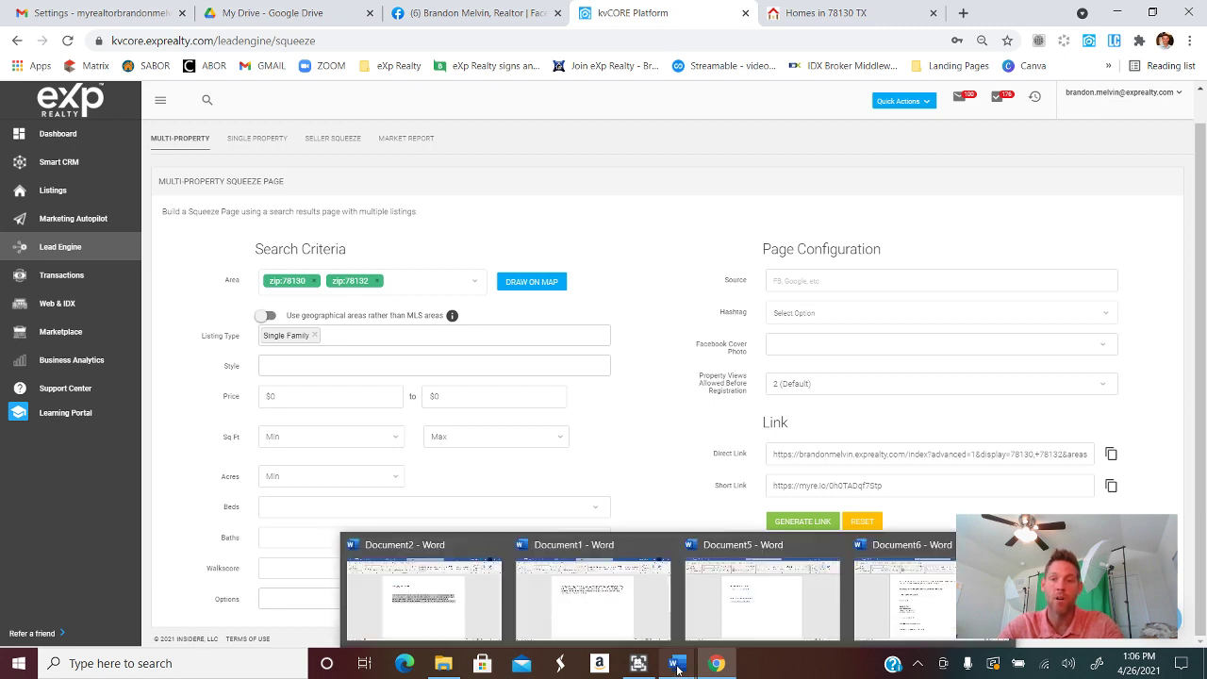
pyautogui.click(779, 604)
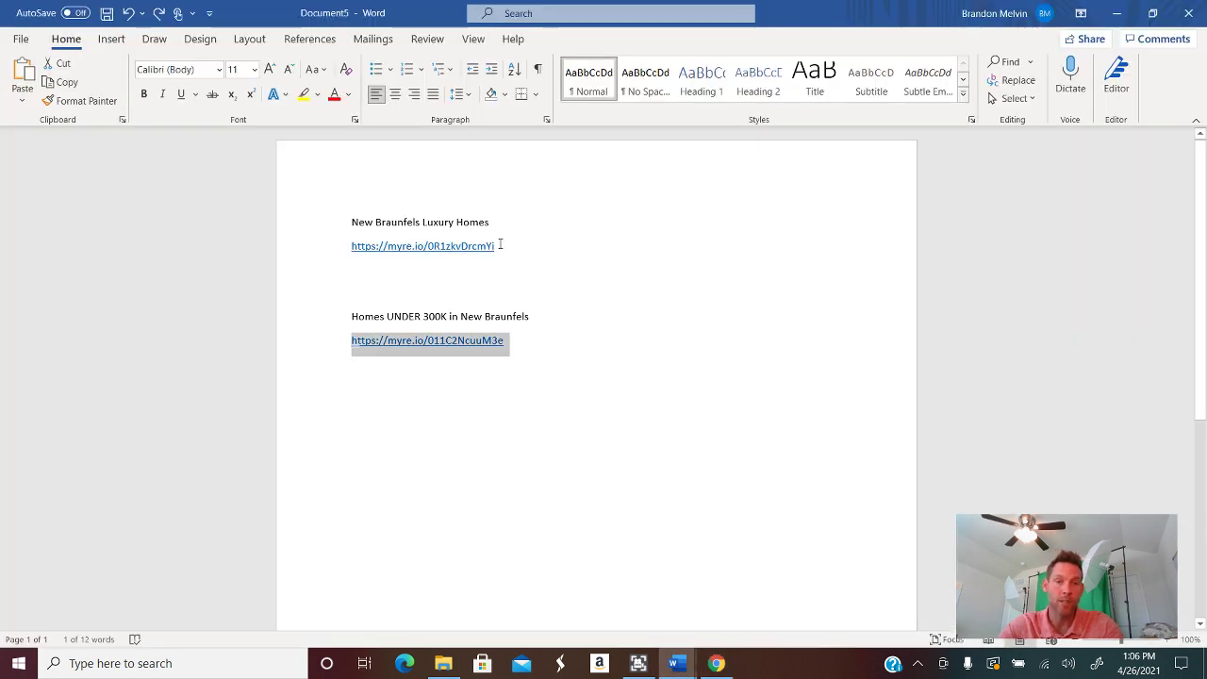
pyautogui.moveTo(506, 245); pyautogui.dragTo(358, 247)
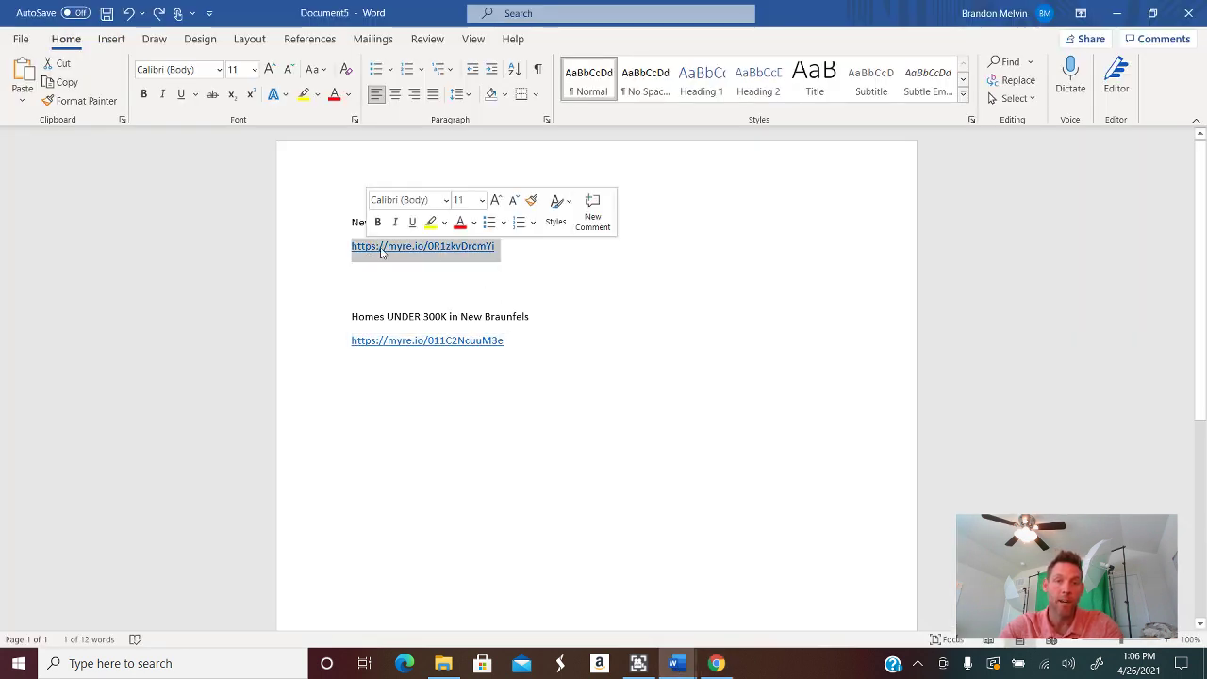
pyautogui.rightClick(394, 249)
pyautogui.click(450, 282)
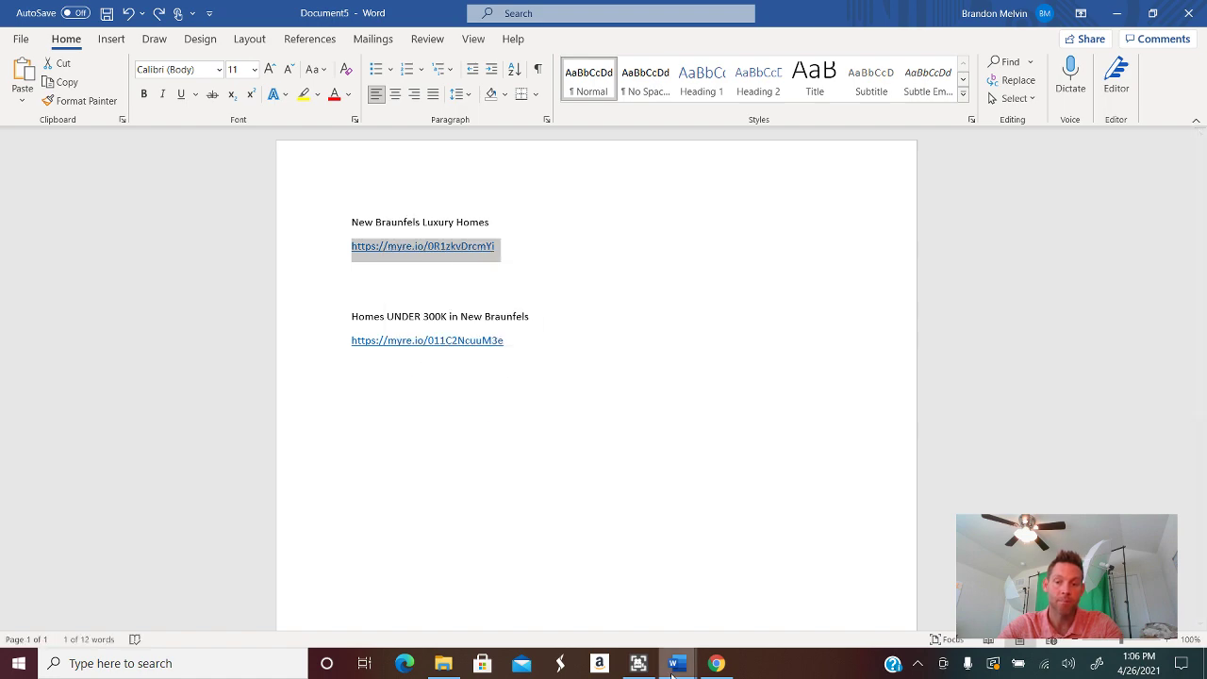
pyautogui.click(716, 664)
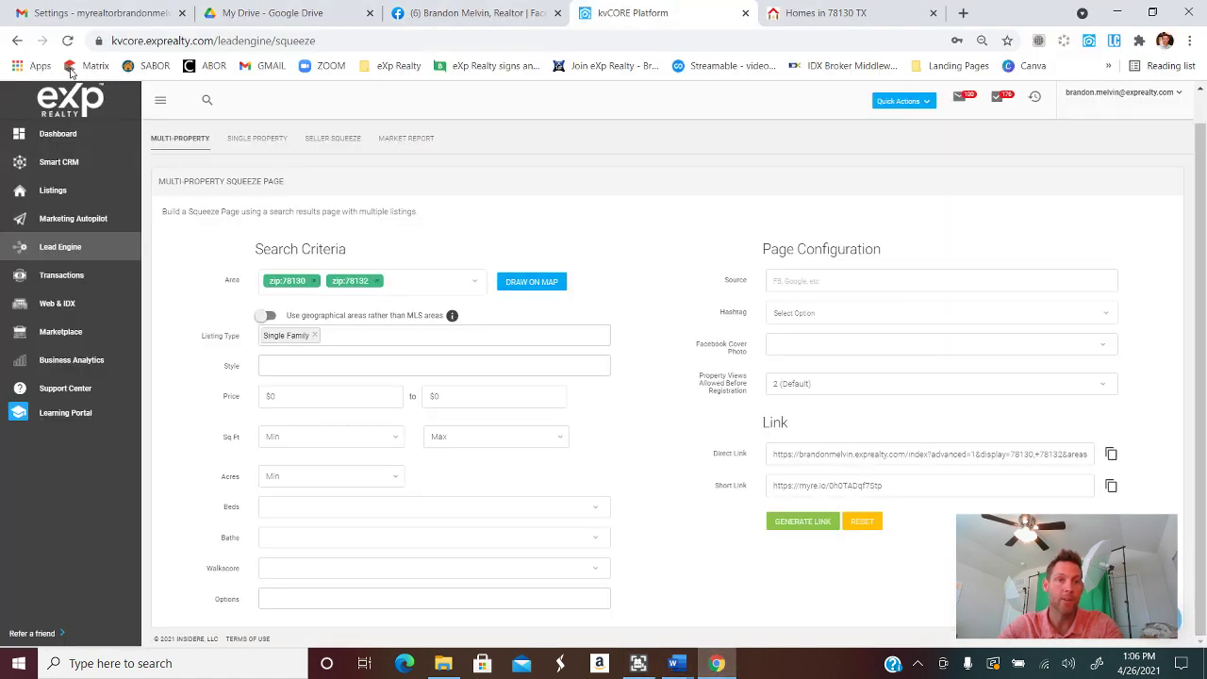
pyautogui.click(113, 13)
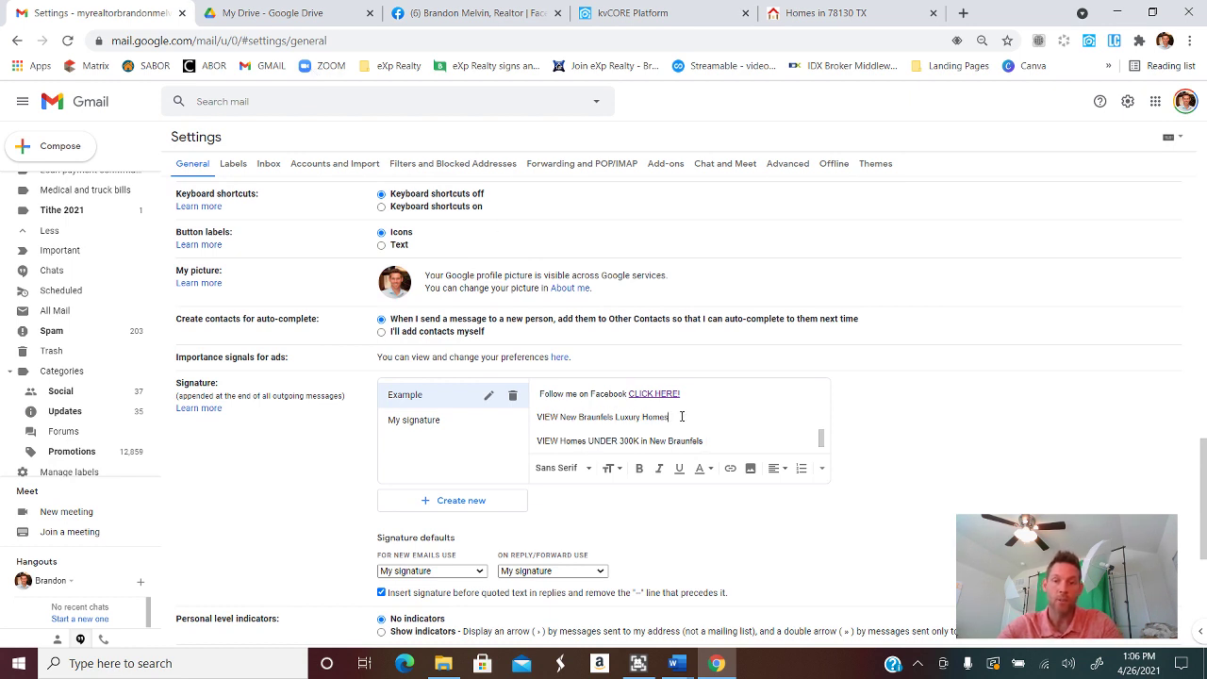
pyautogui.click(729, 468)
pyautogui.click(626, 370)
pyautogui.rightClick(628, 371)
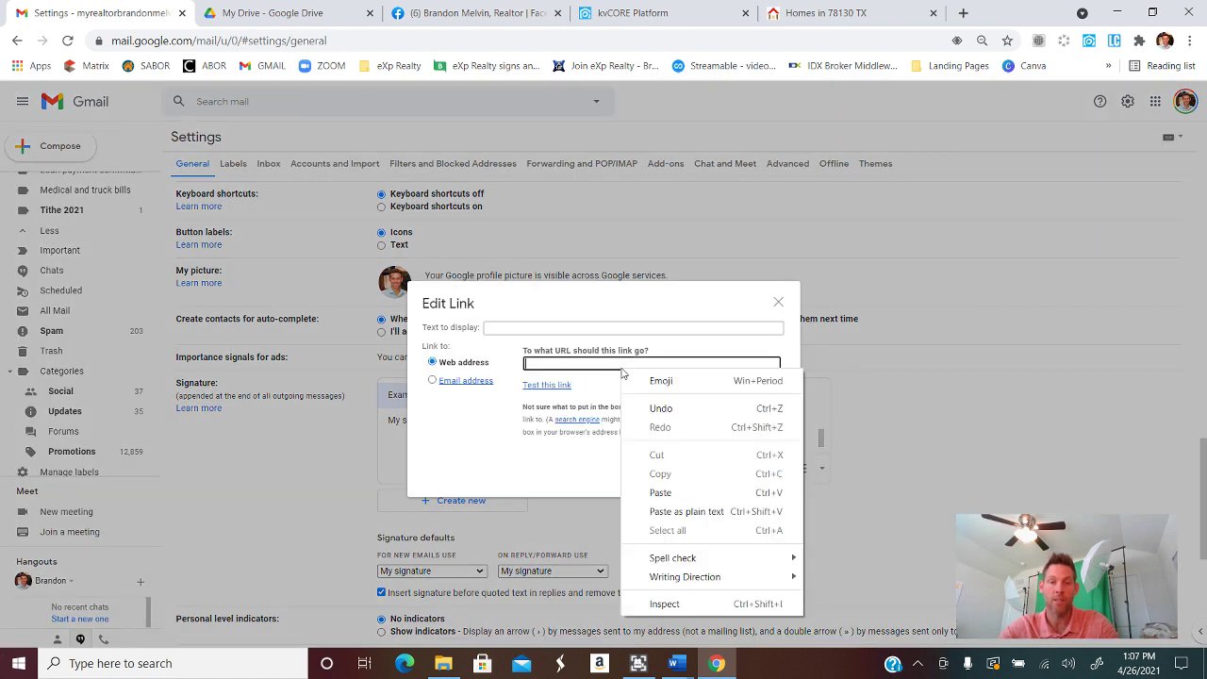
pyautogui.click(694, 493)
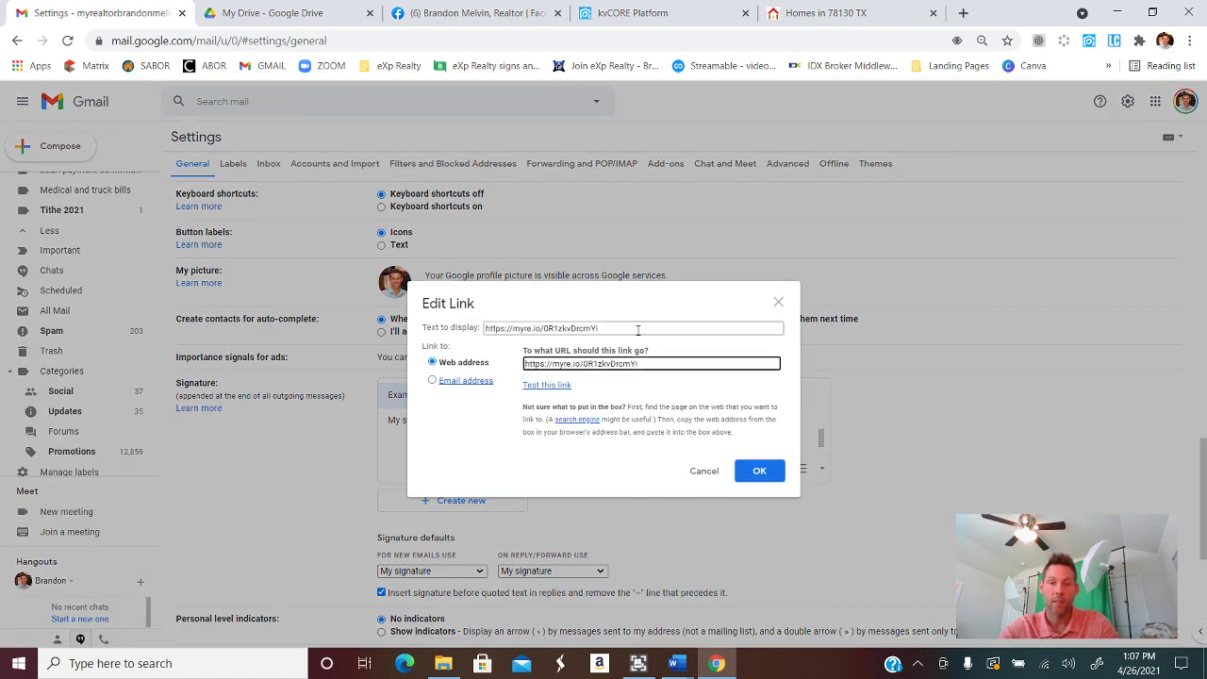
pyautogui.moveTo(639, 337); pyautogui.dragTo(443, 341)
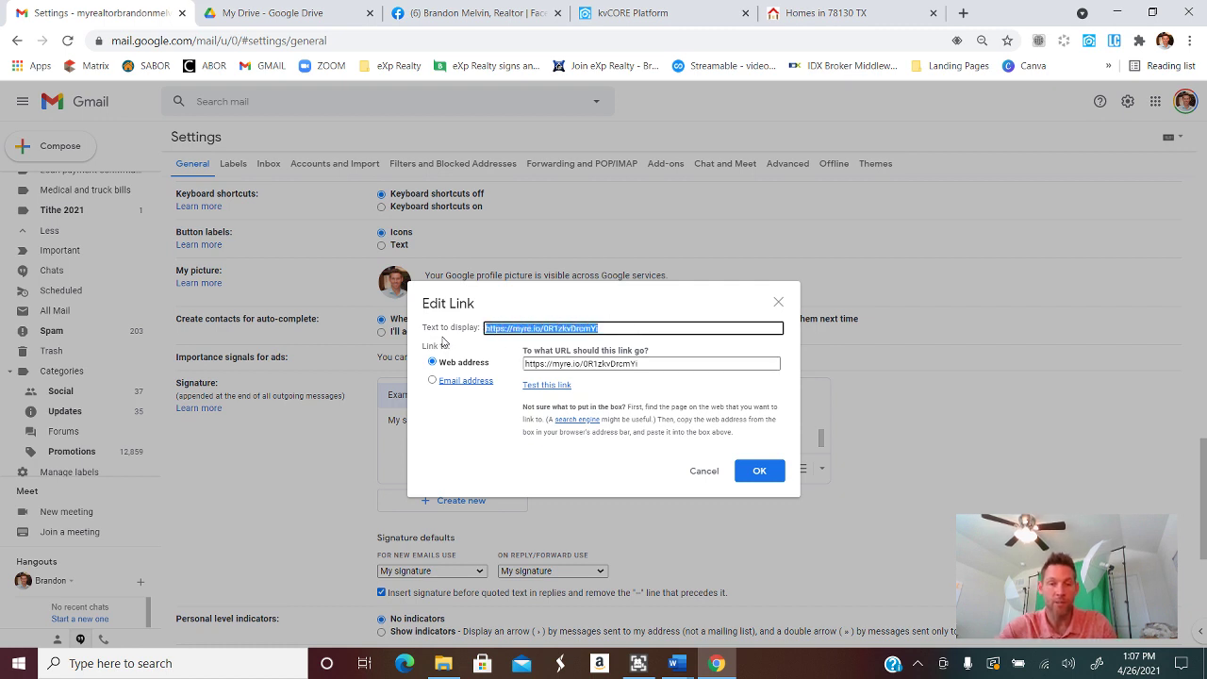
pyautogui.write('CLICK HERE!')
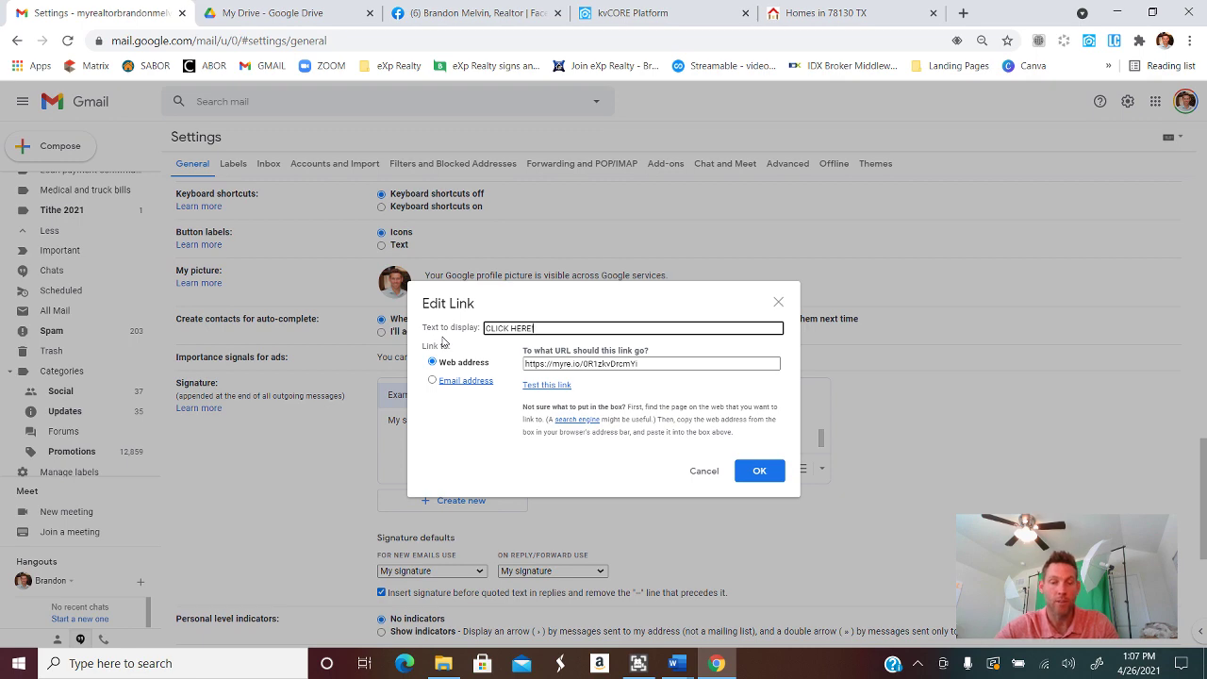
# Step: Test the luxury homes link, close the opened listings window, and confirm the link
pyautogui.click(552, 386)
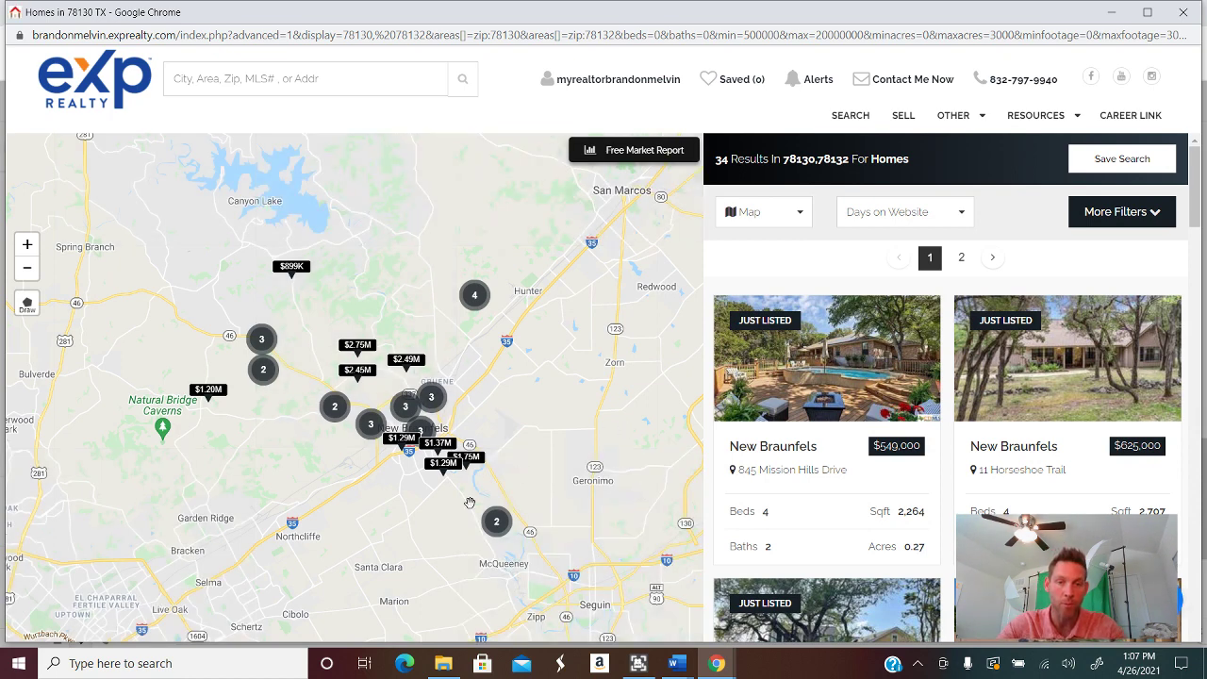
pyautogui.click(1185, 12)
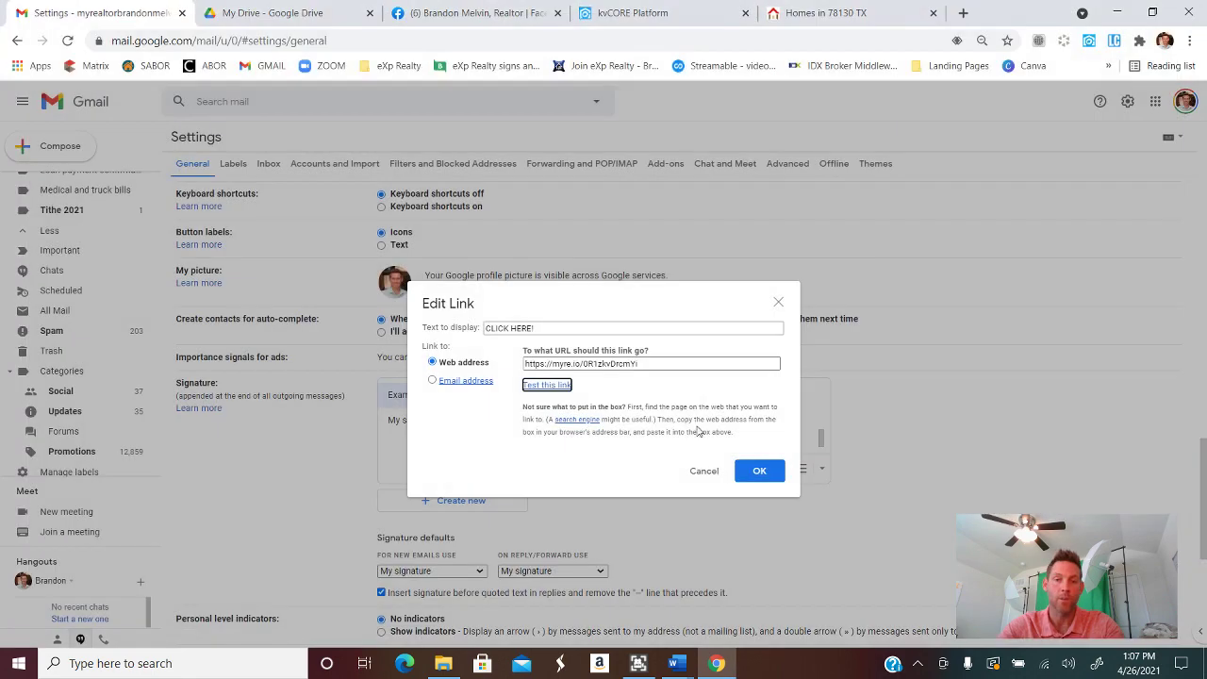
pyautogui.click(759, 470)
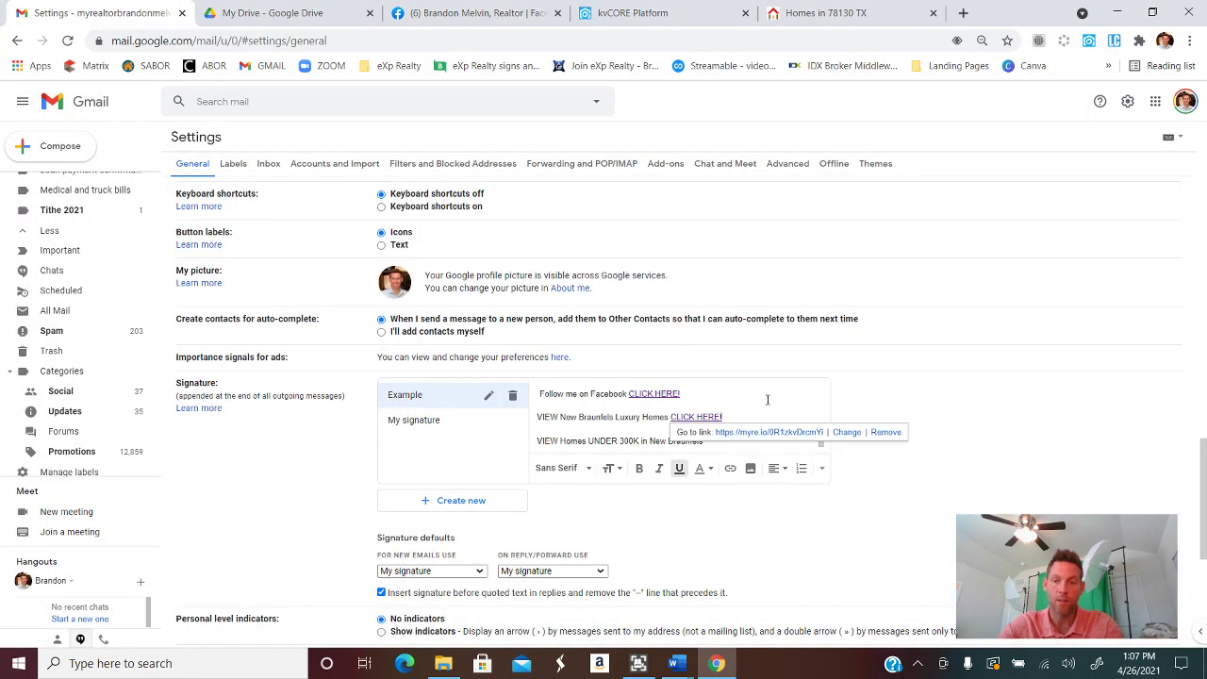
# Step: Start a link after VIEW Homes UNDER 300K in New Braunfels, copy that search's short link from Word's Document5, and return to Gmail
pyautogui.click(744, 428)
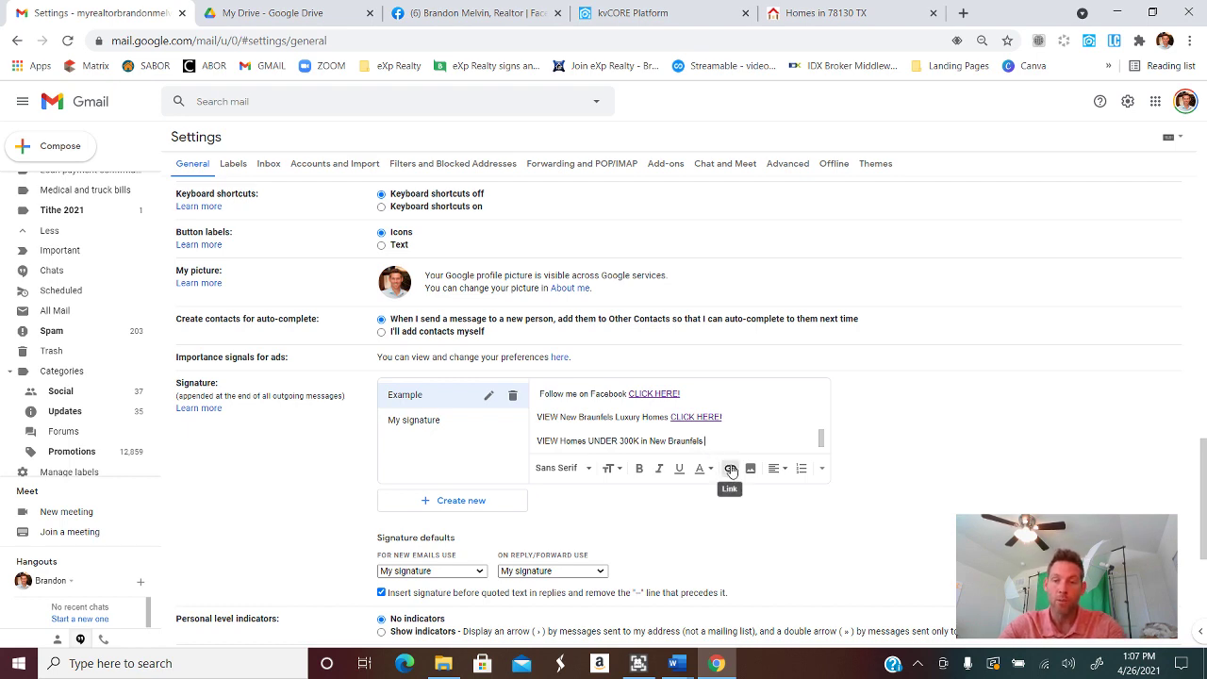
pyautogui.click(731, 469)
pyautogui.moveTo(675, 662)
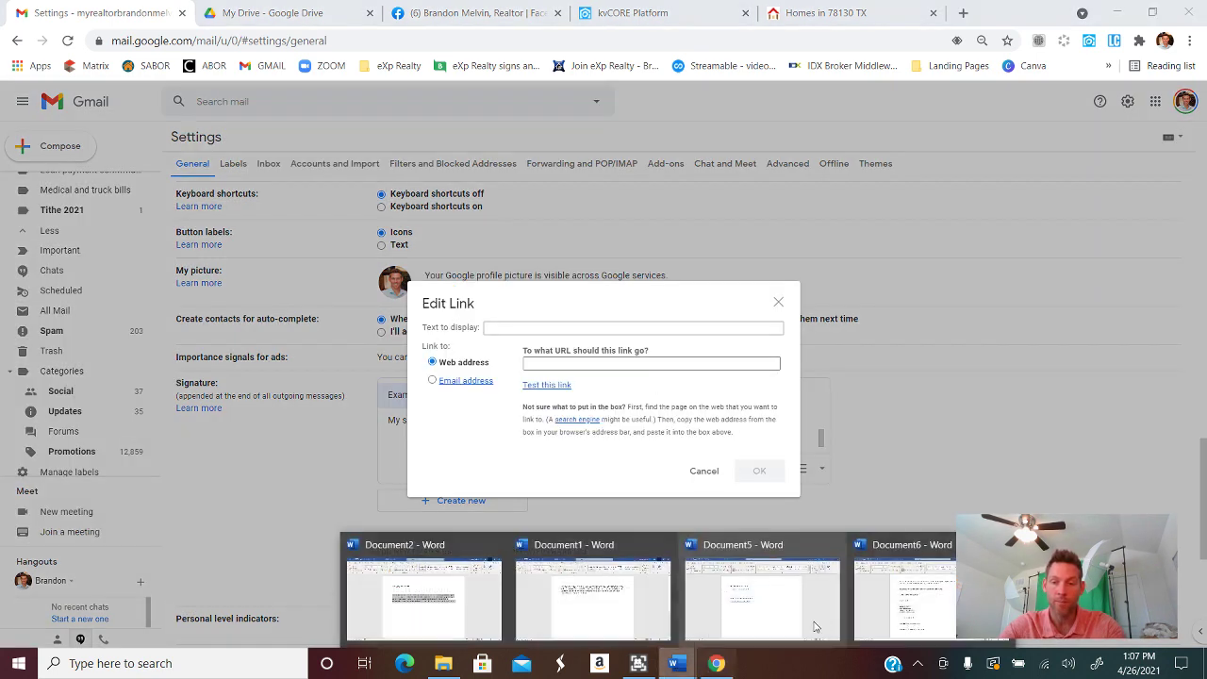
pyautogui.click(566, 608)
pyautogui.moveTo(526, 347); pyautogui.dragTo(354, 344)
pyautogui.rightClick(399, 351)
pyautogui.click(429, 326)
pyautogui.click(715, 663)
pyautogui.click(562, 368)
pyautogui.hotkey('ctrl', 'v')
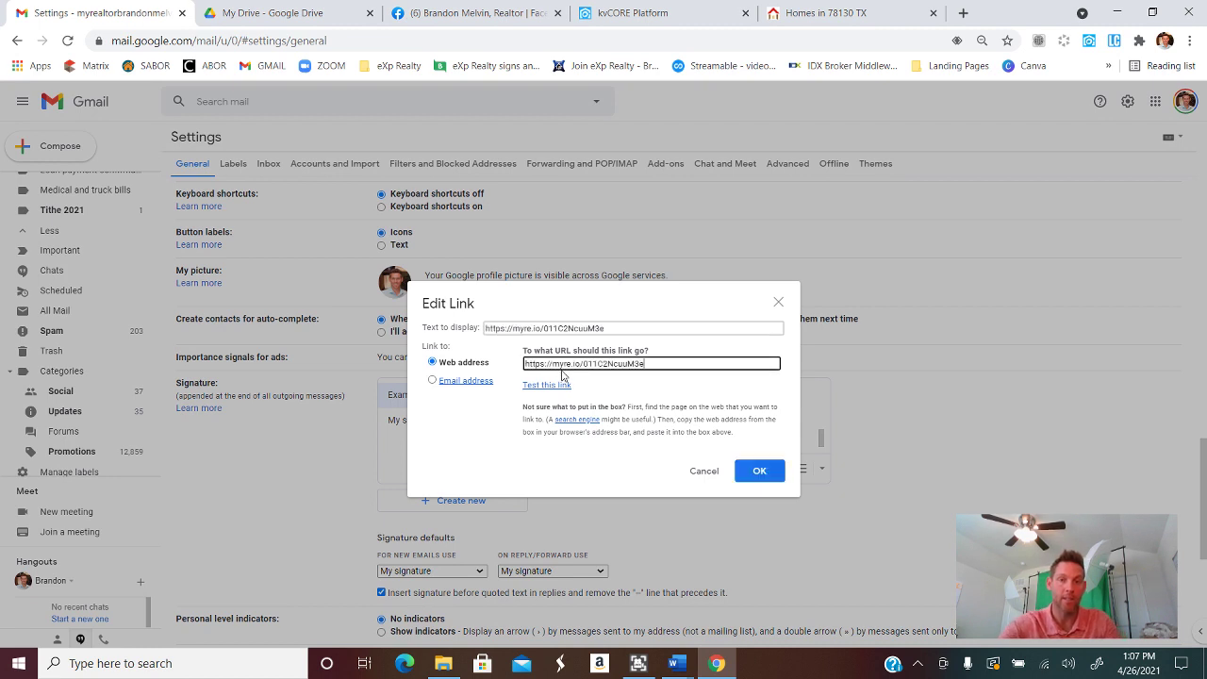
pyautogui.click(640, 327)
pyautogui.hotkey('ctrl', 'shift', 'Left')
pyautogui.hotkey('ctrl', 'shift', 'Left')
pyautogui.hotkey('ctrl', 'shift', 'Left')
pyautogui.hotkey('ctrl', 'shift', 'Left')
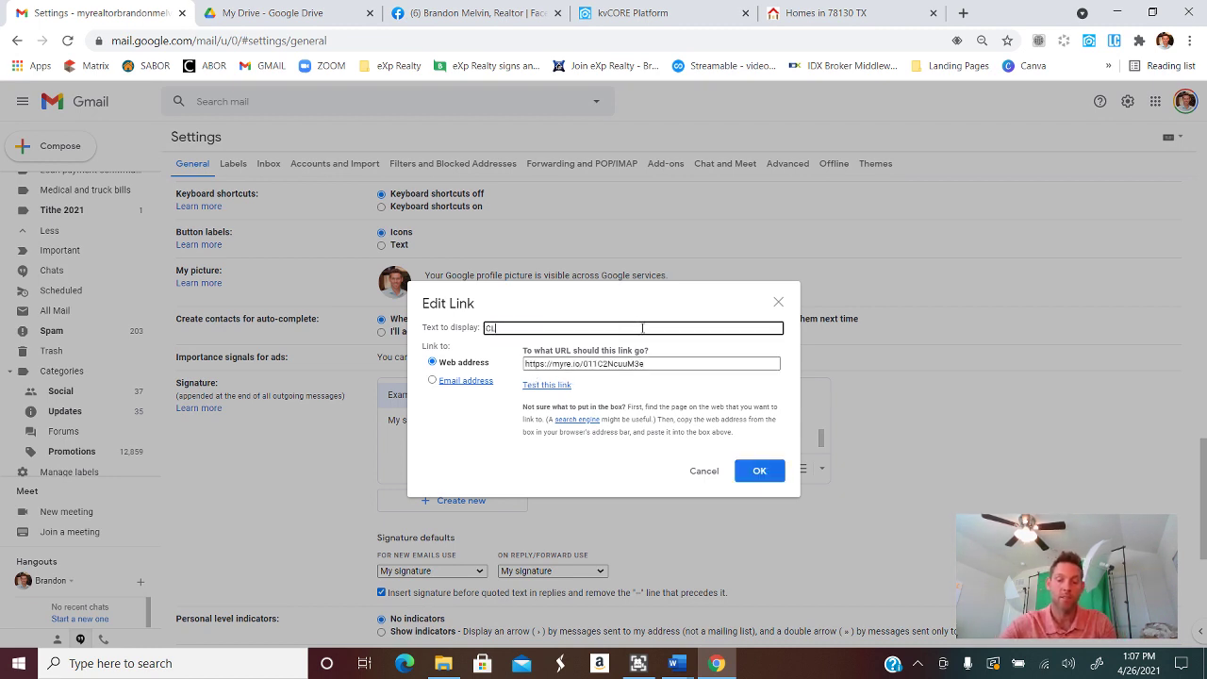
pyautogui.write('ICK HERE!')
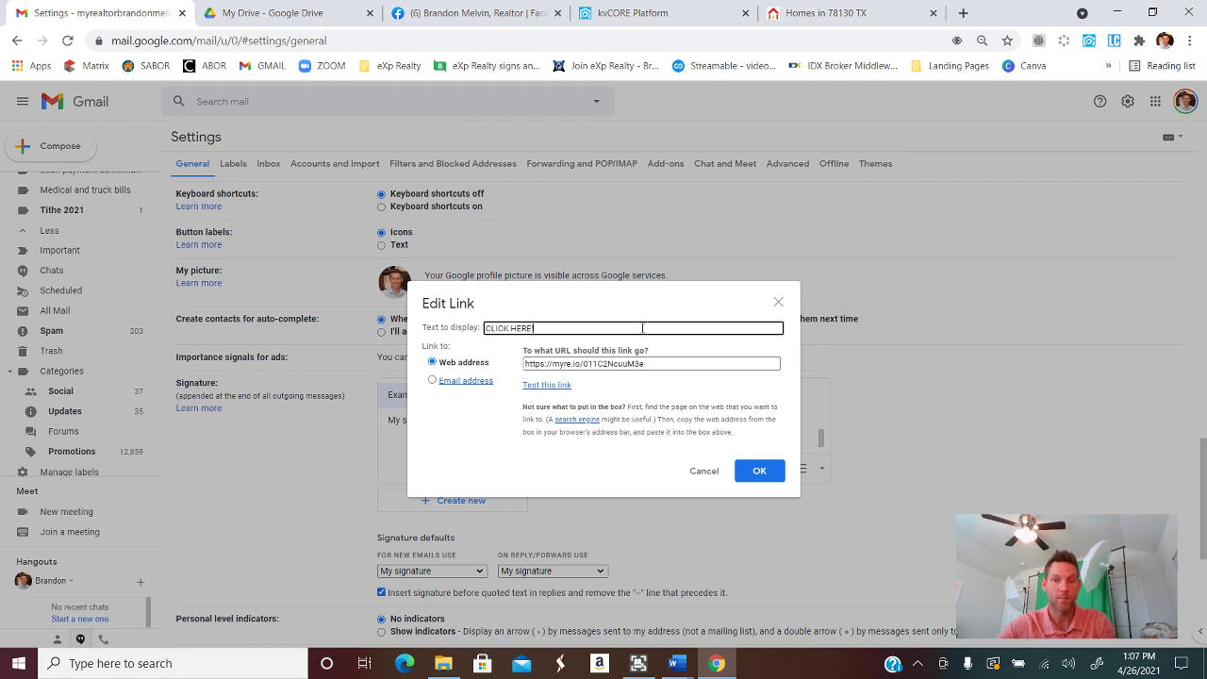
pyautogui.click(760, 470)
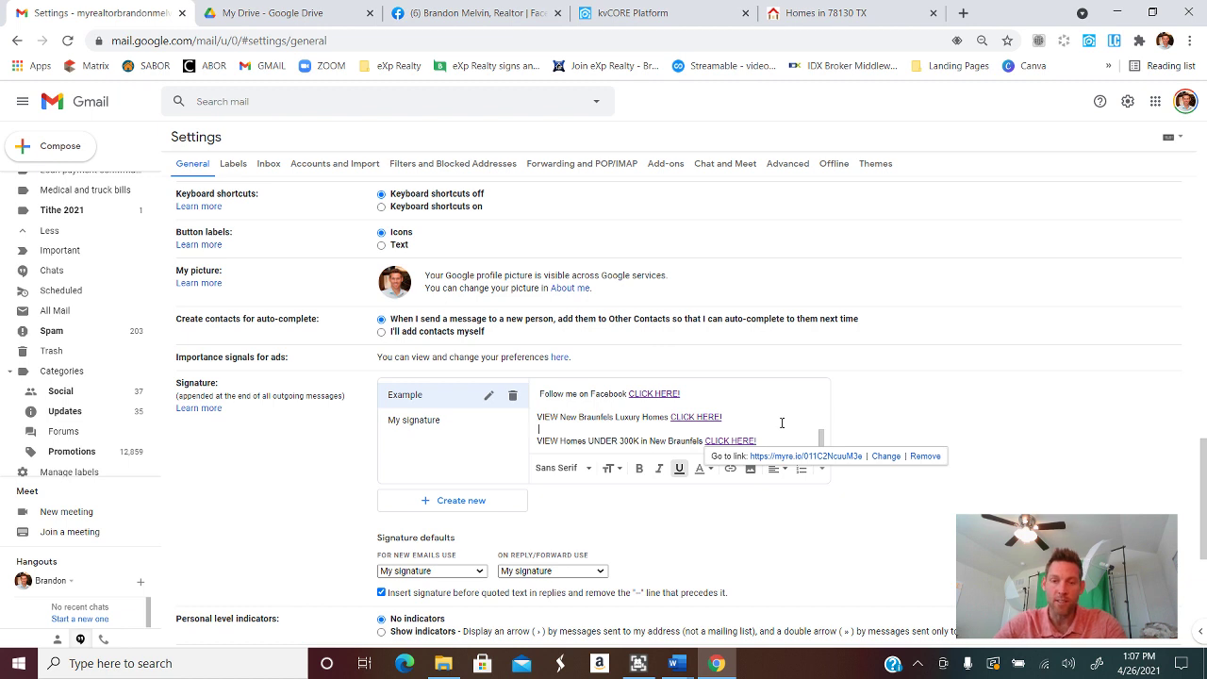
# Step: Review the Example signature from start to end, and save the Gmail settings changes
pyautogui.scroll(5, 781, 423)
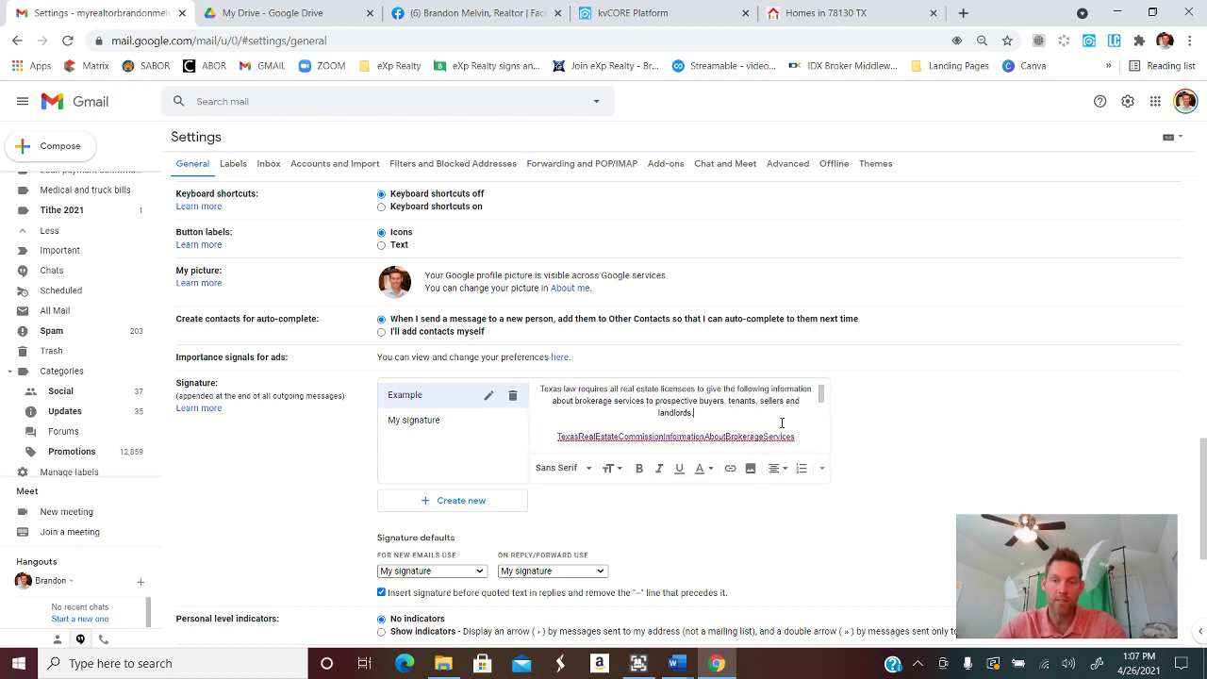
pyautogui.scroll(-5, 782, 423)
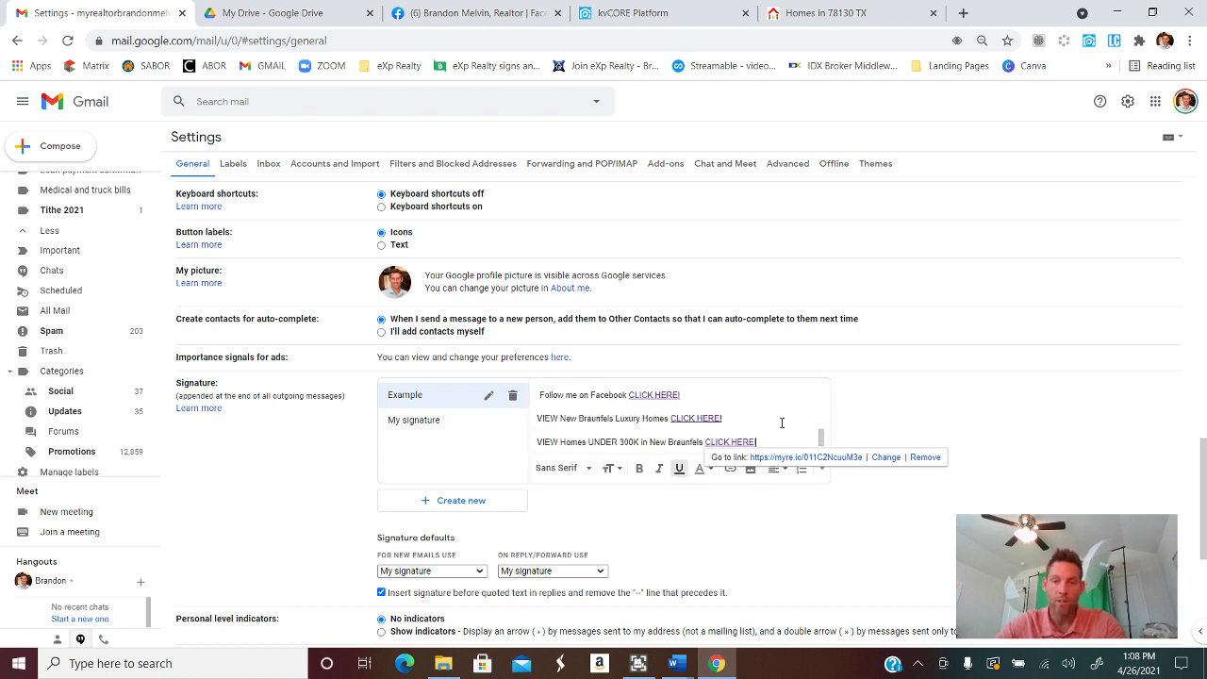
pyautogui.scroll(-5, 782, 423)
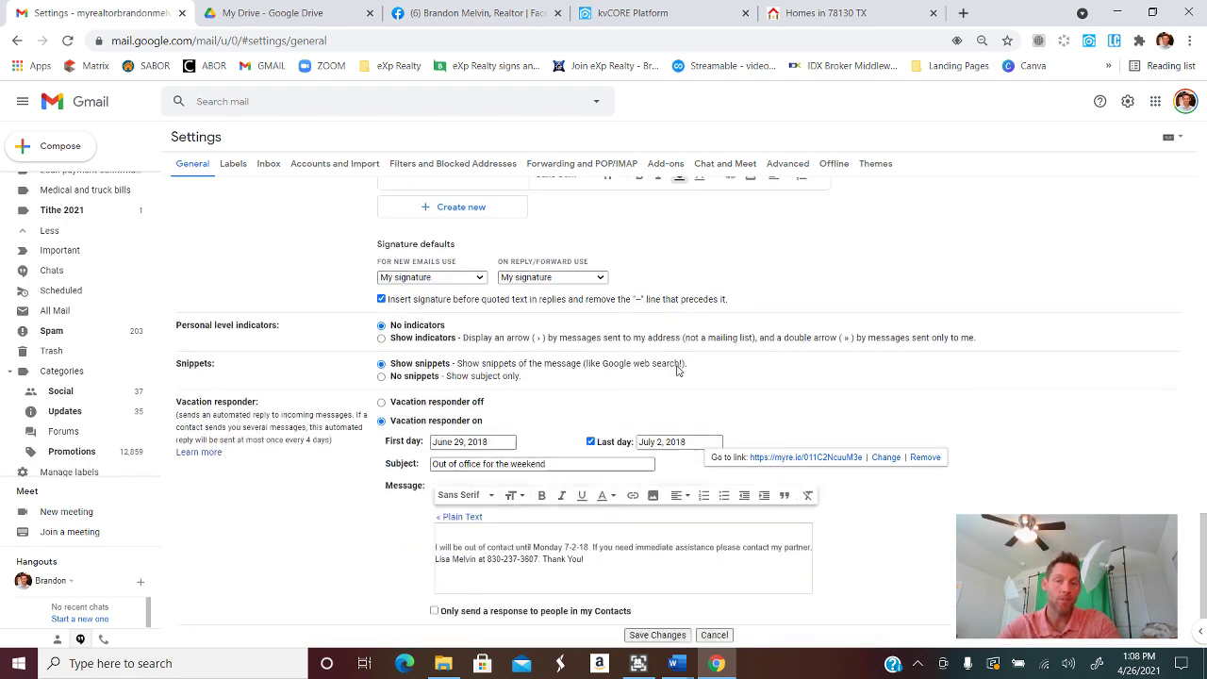
pyautogui.click(657, 580)
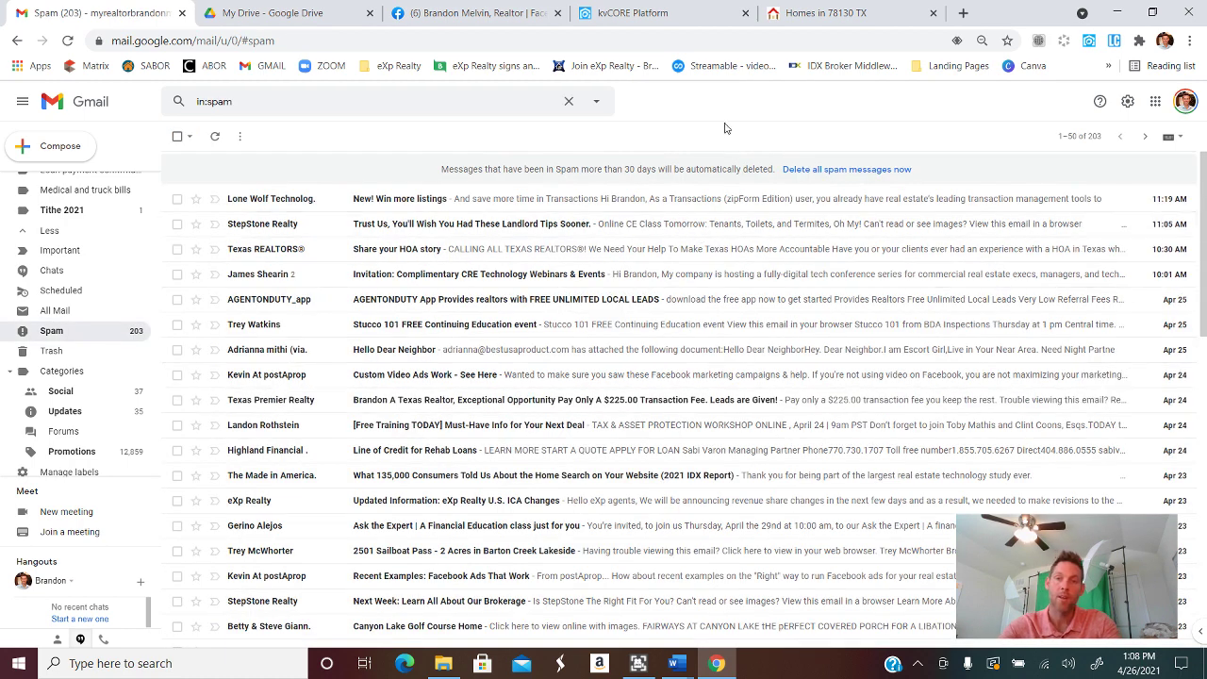